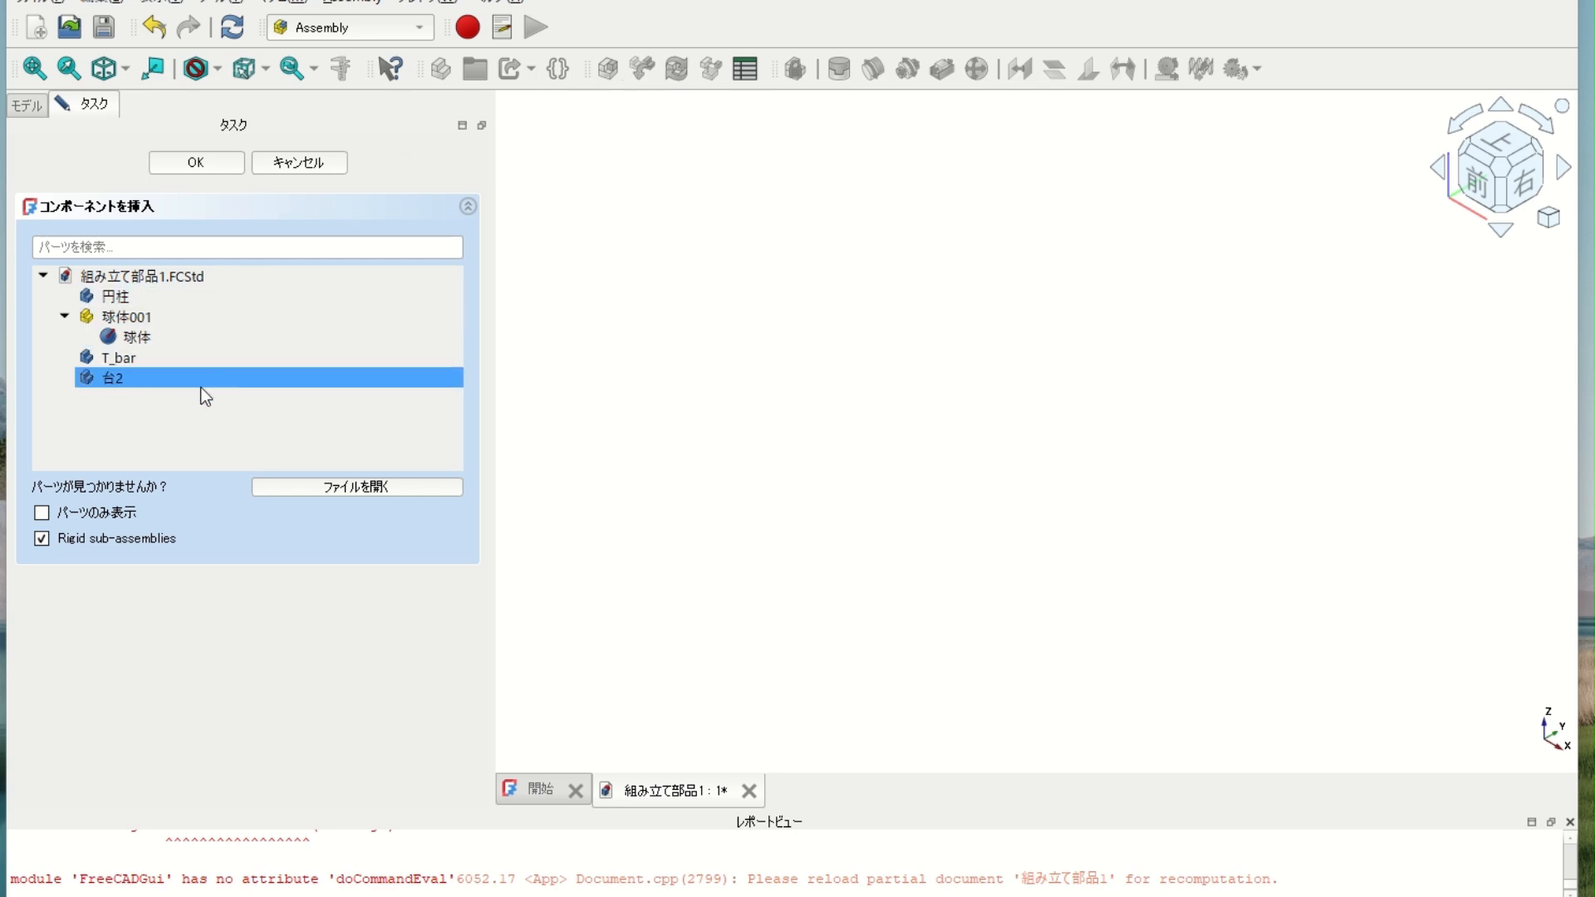
Step: Insert 台2 as the grounded part, along with two 円柱, one 球体 and one T_bar, into the assembly
left_click(168, 382)
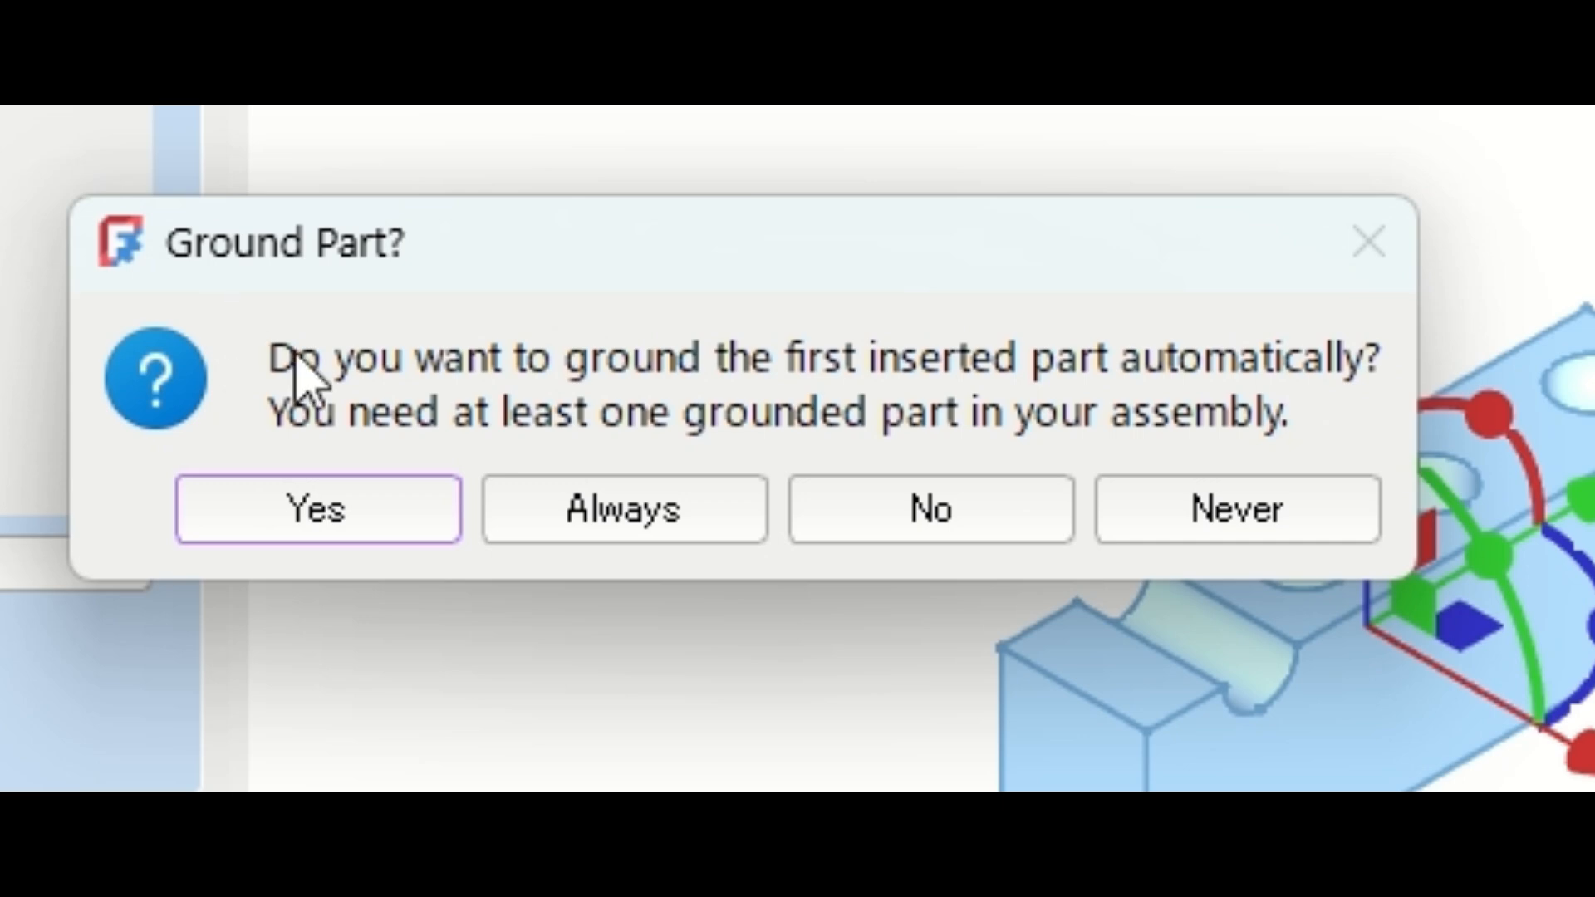
left_click(371, 515)
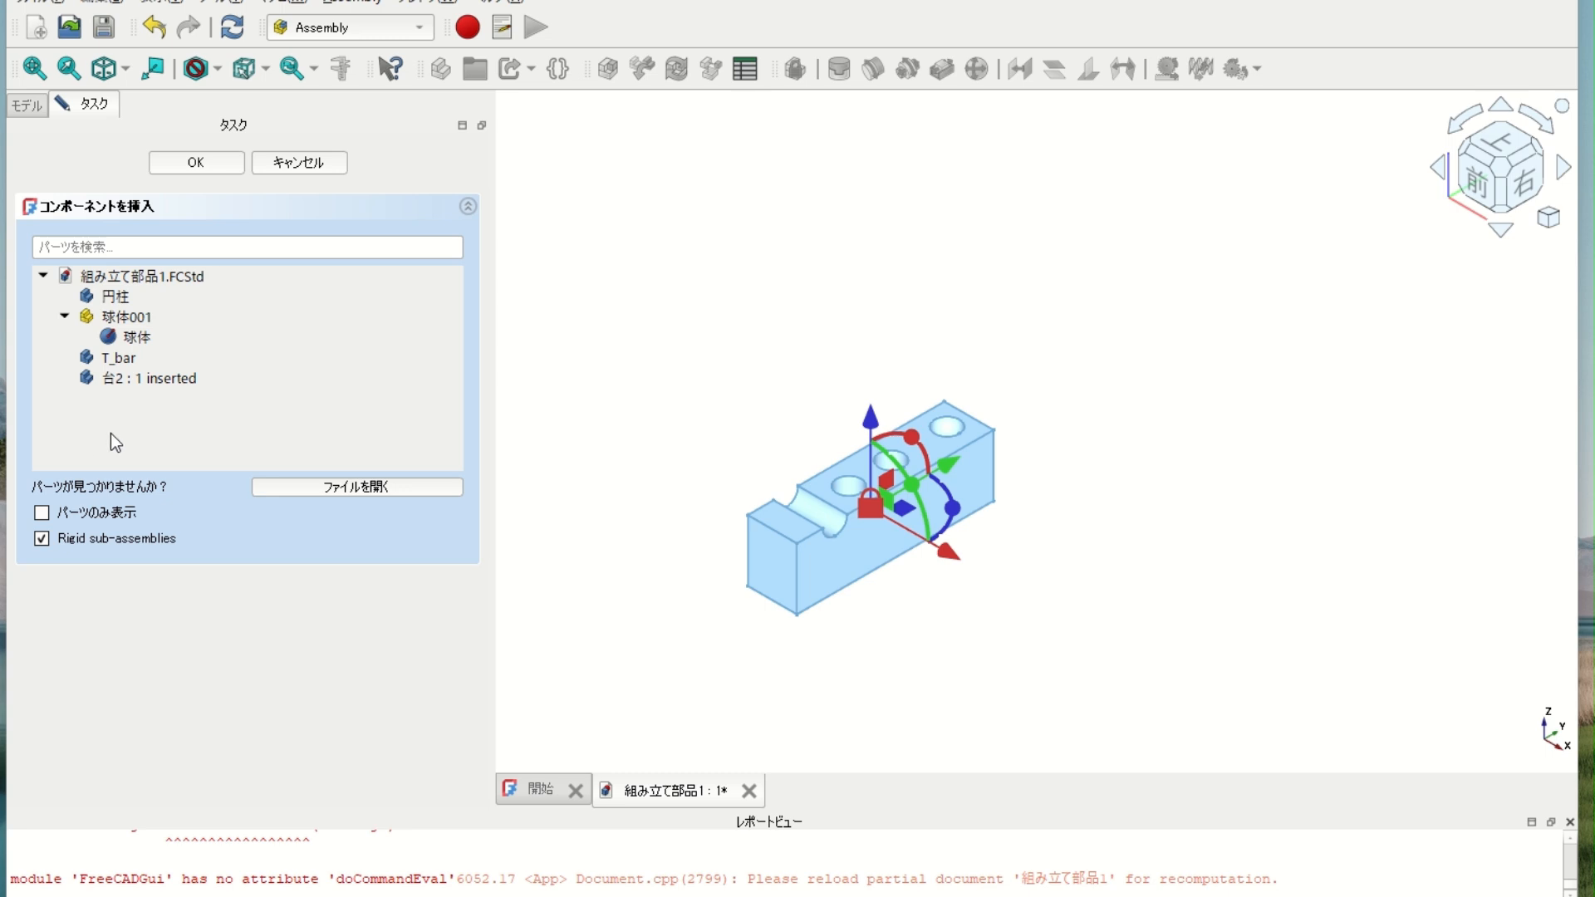
left_click(123, 299)
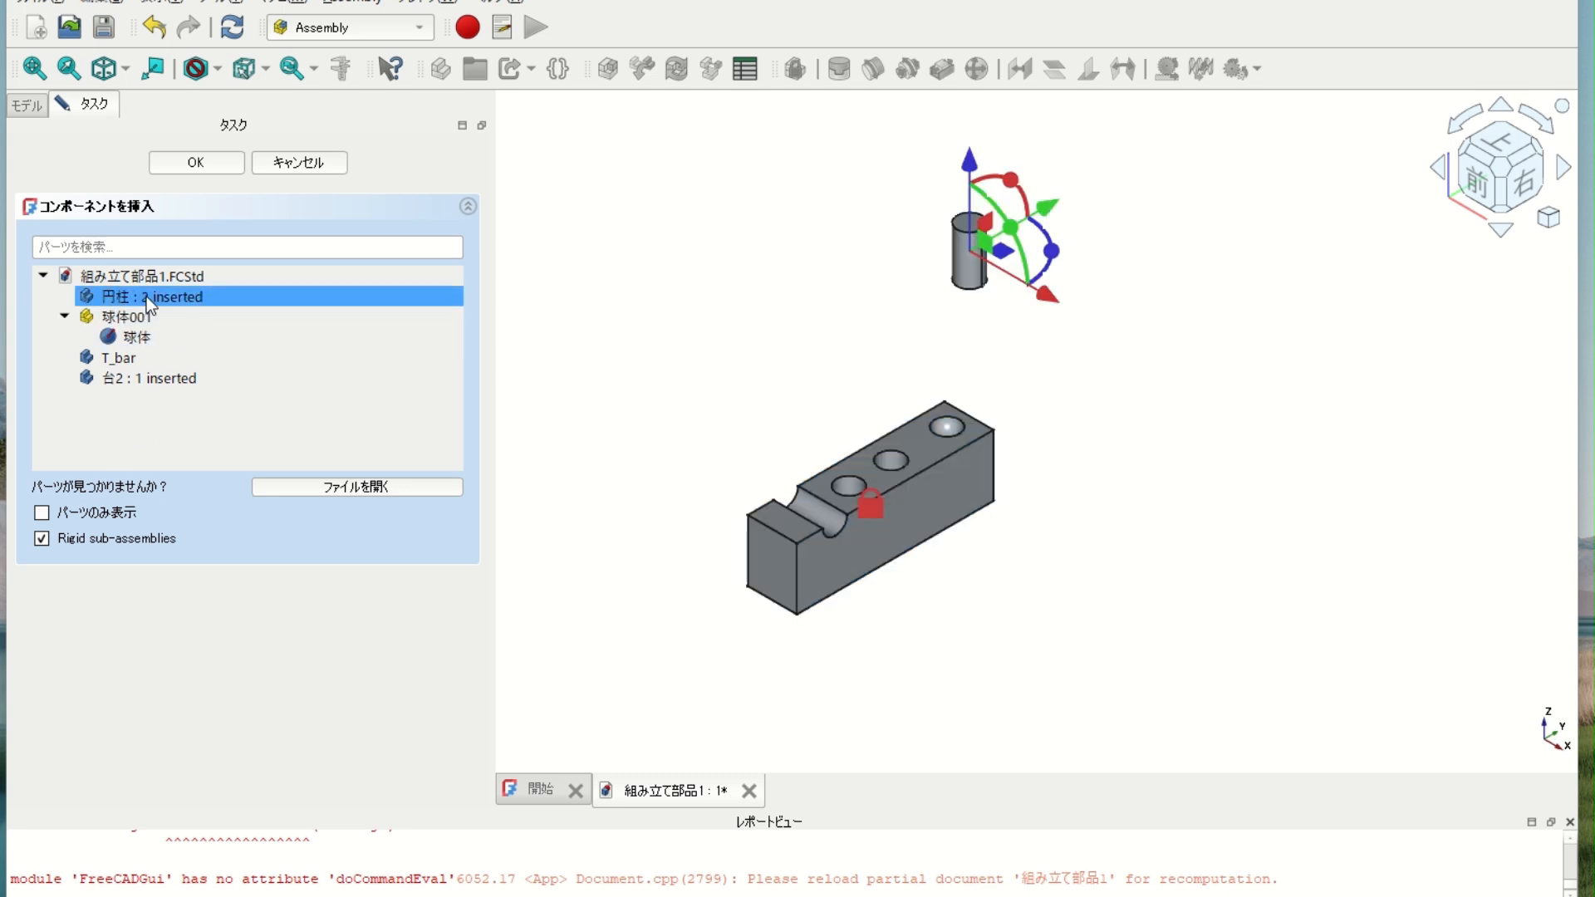
left_click(172, 301)
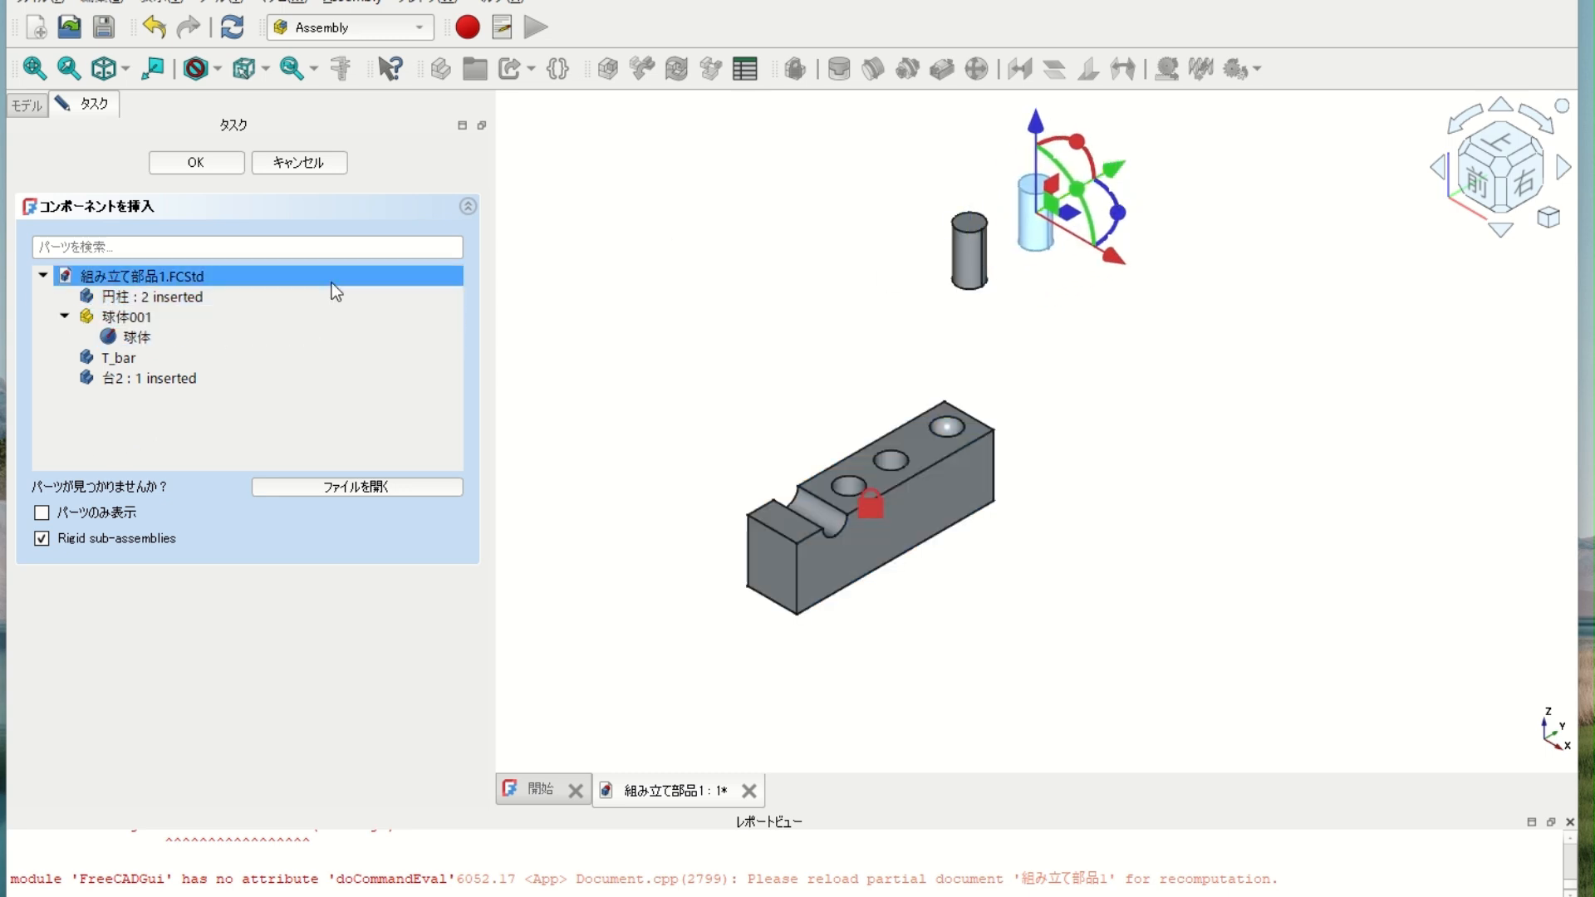
left_click(151, 332)
left_click(142, 366)
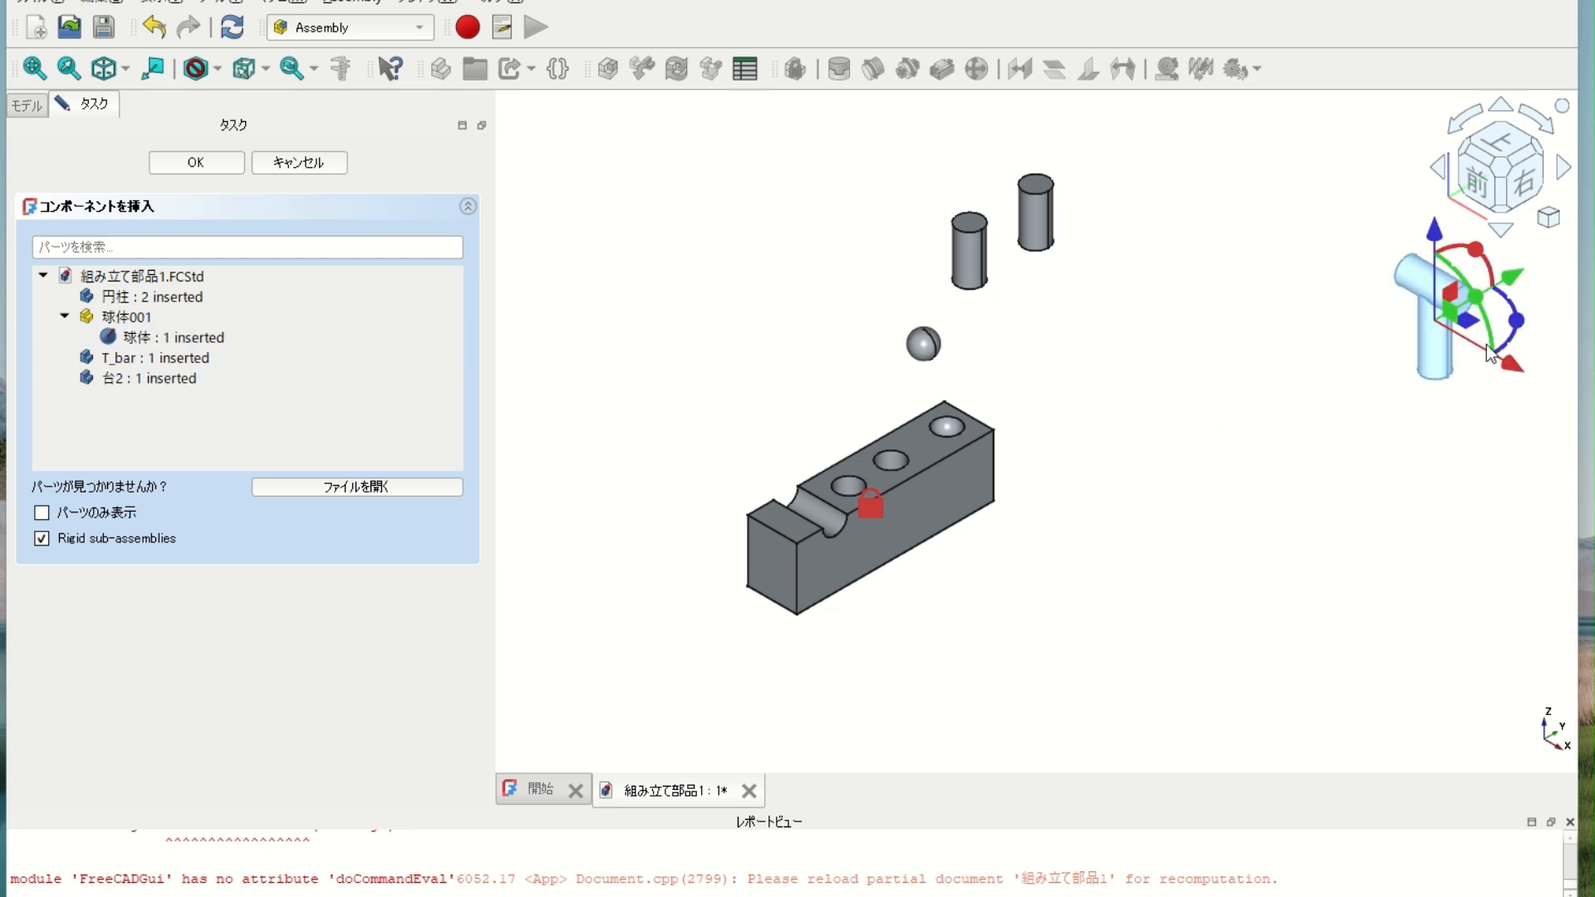
left_click(1271, 333)
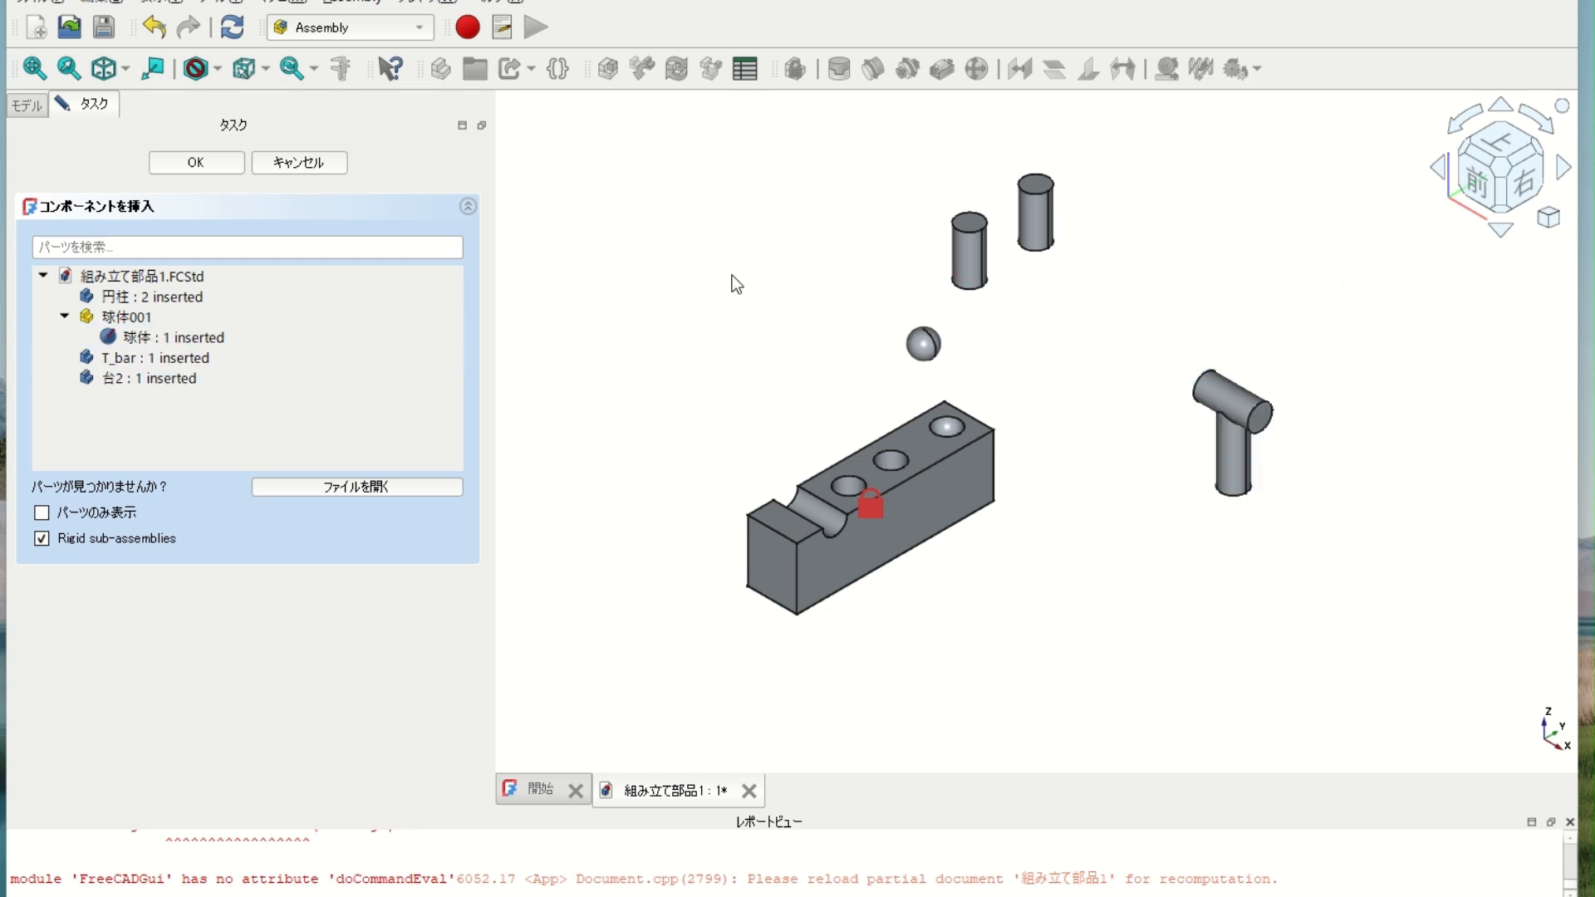
left_click(173, 158)
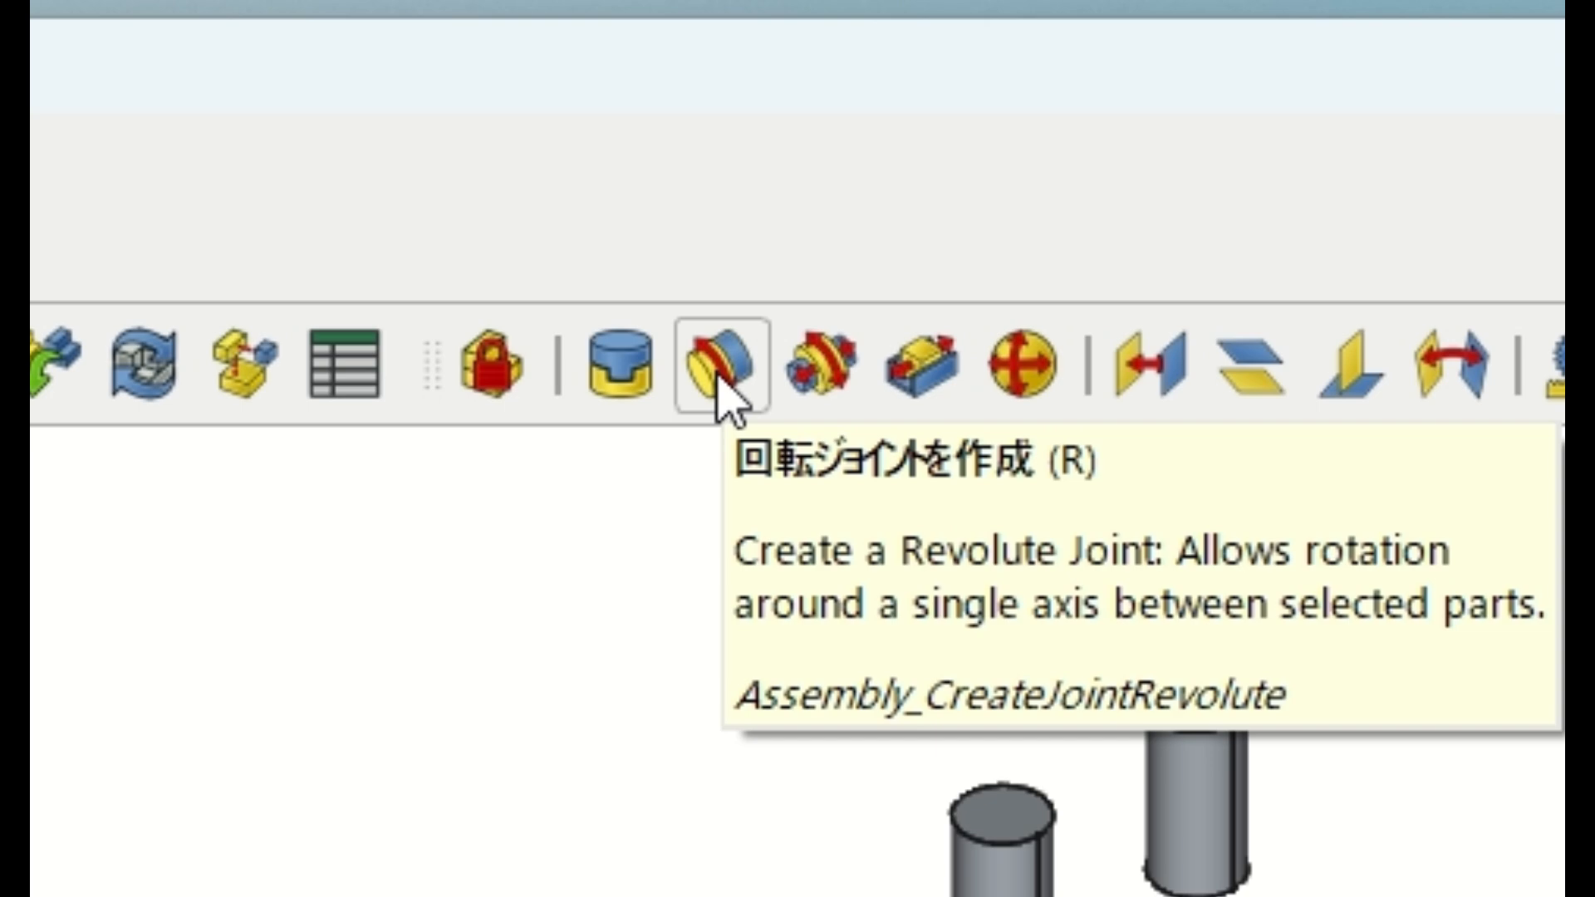
Step: Create a Revolute joint between the T_bar's vertical shaft and the middle hole of the base, and try rotating the T_bar
left_click(720, 384)
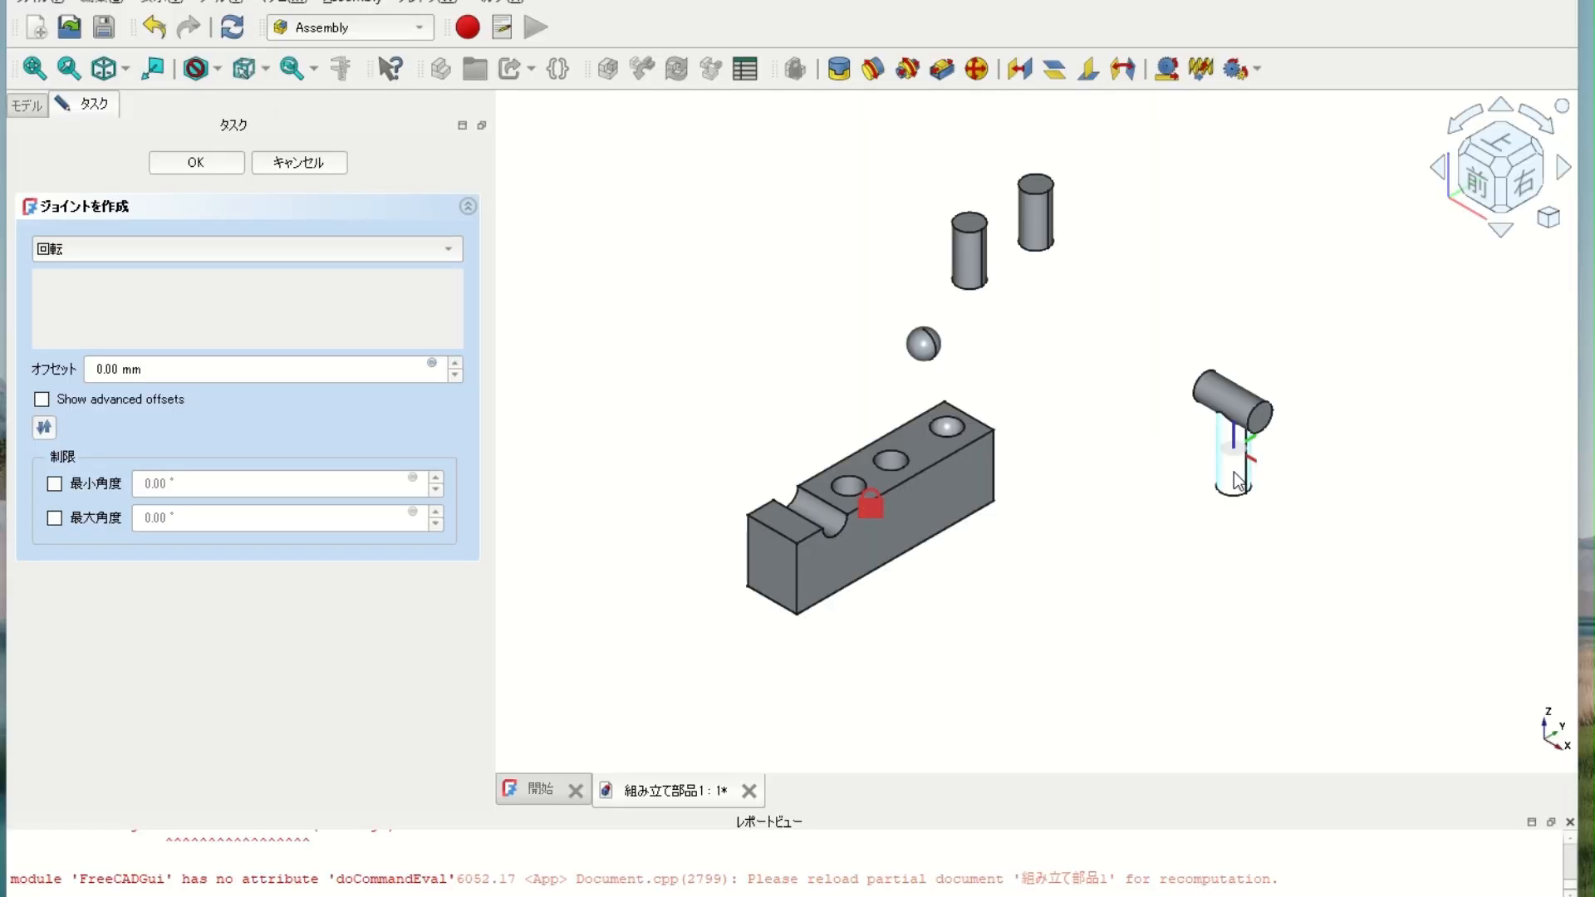
left_click(1237, 478)
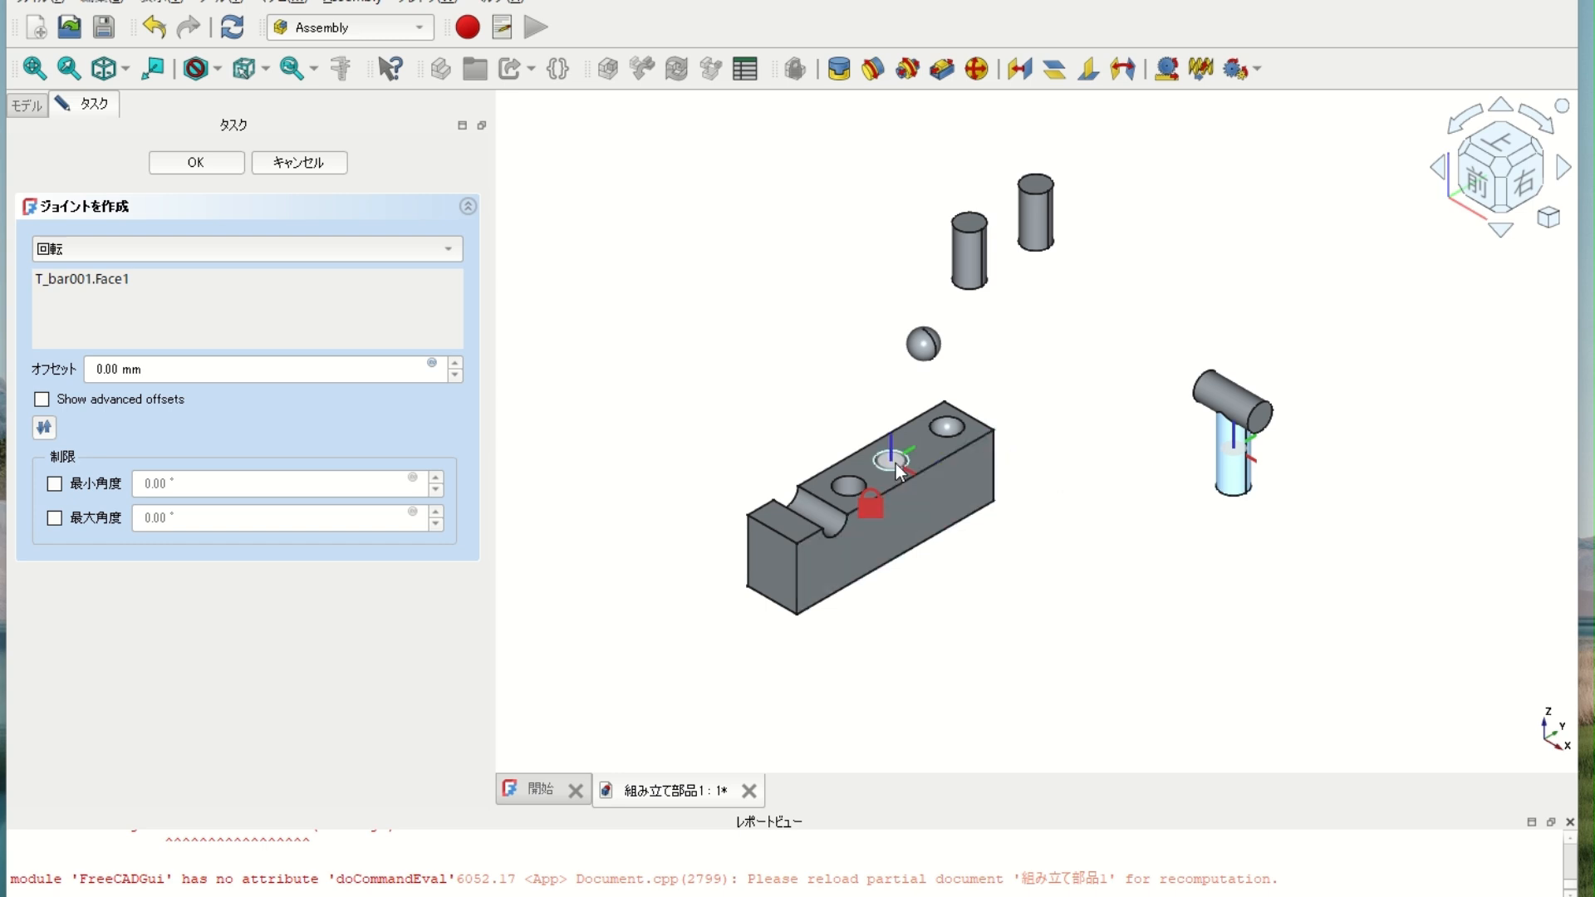
scroll(895, 465, "up", 2)
scroll(896, 465, "up", 2)
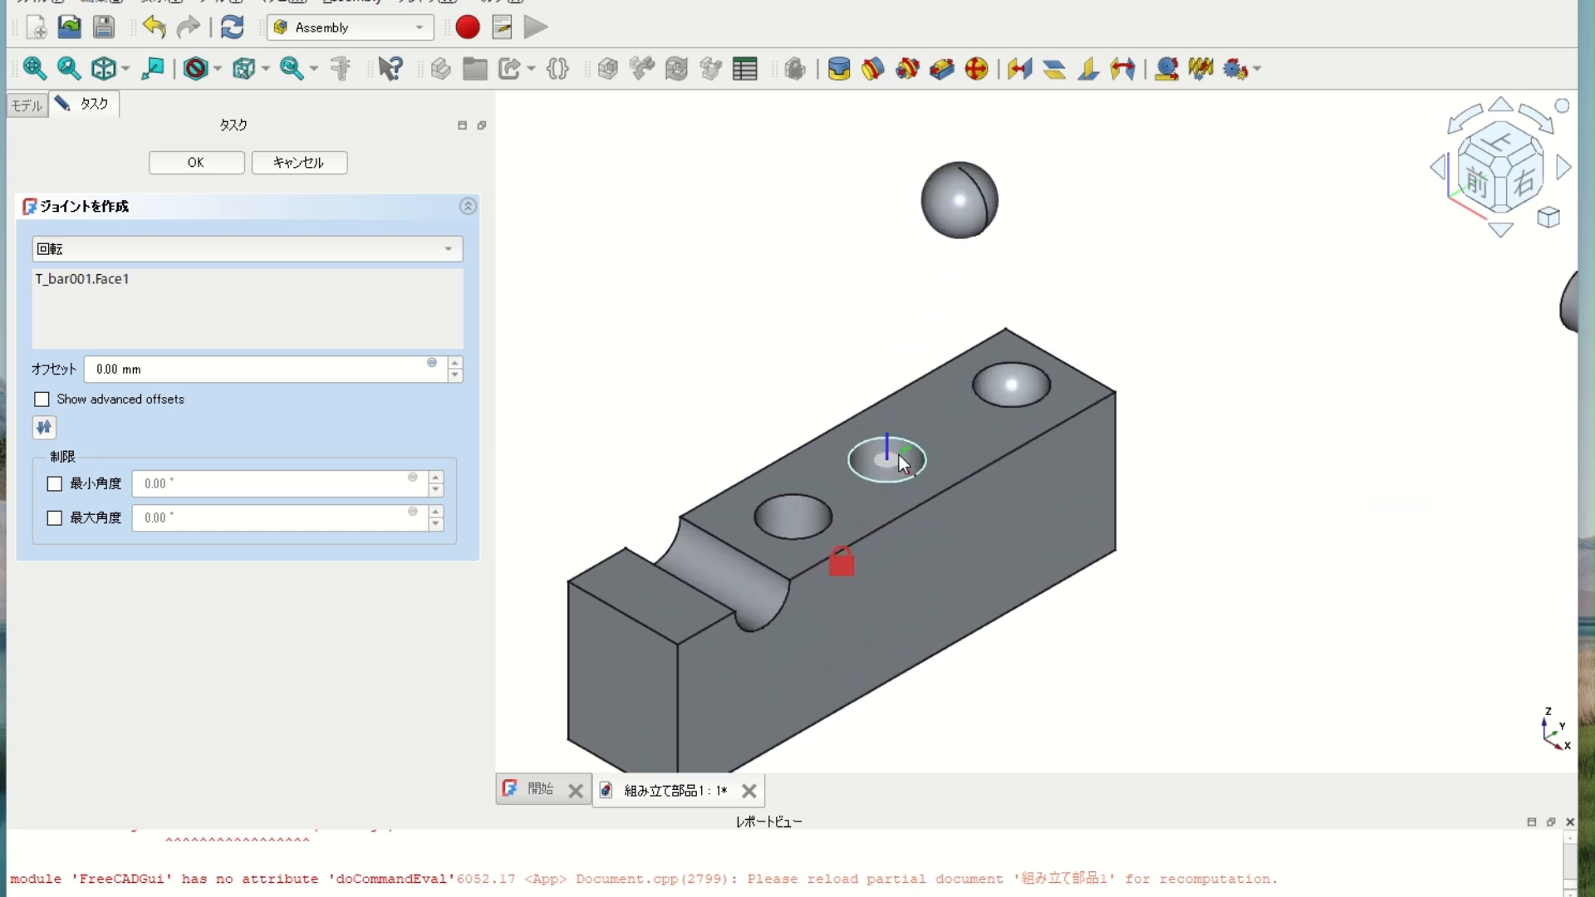
left_click(904, 460)
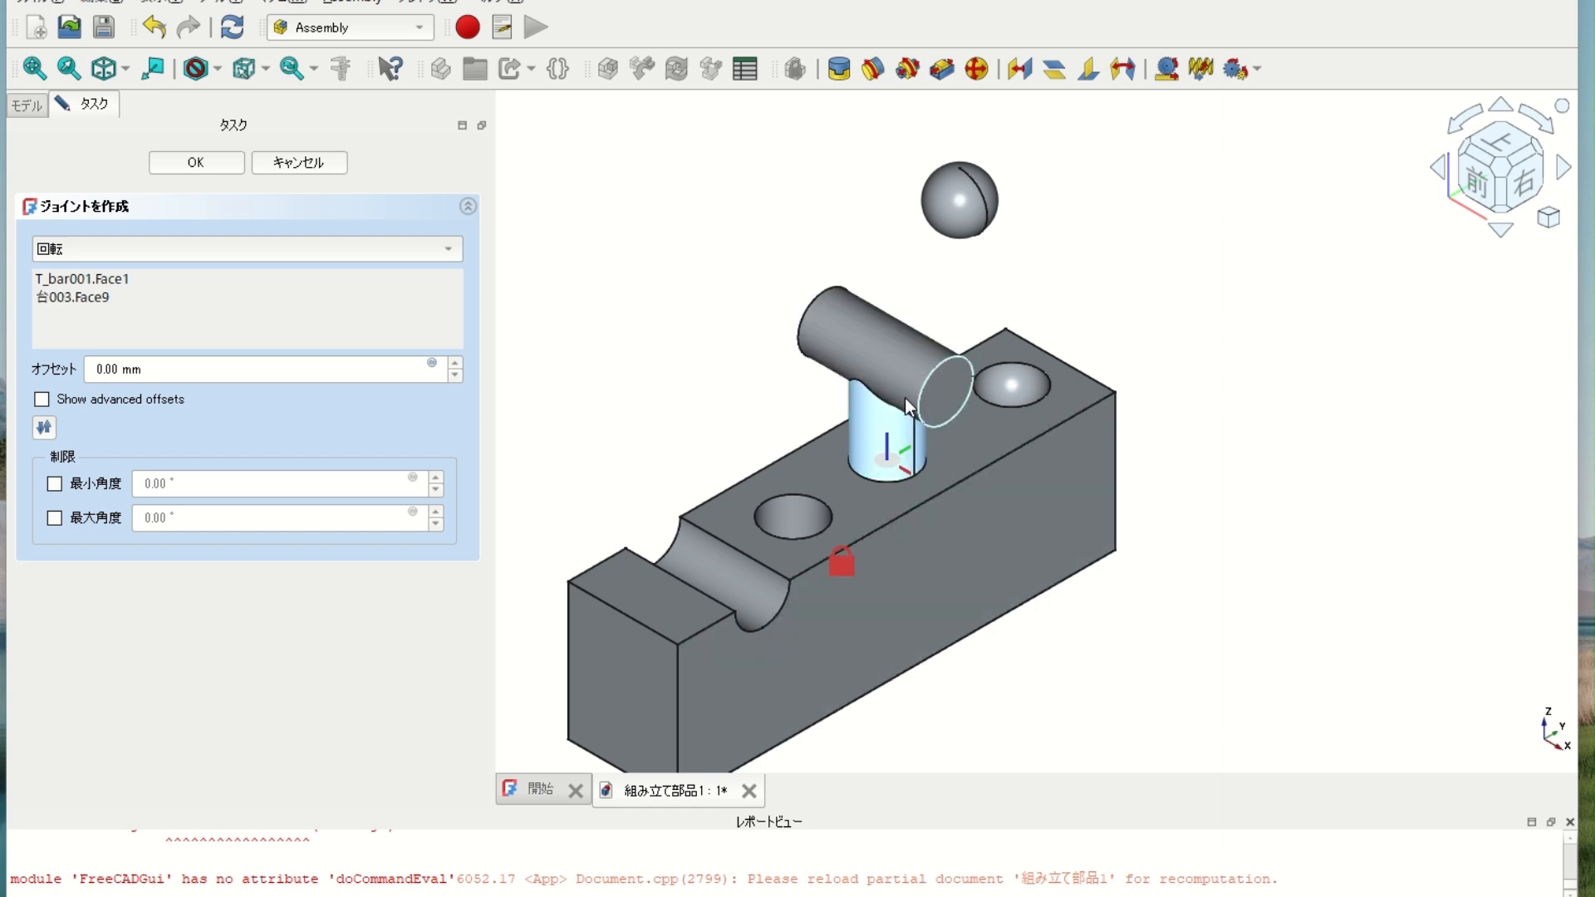
left_click_drag(905, 397, 864, 357)
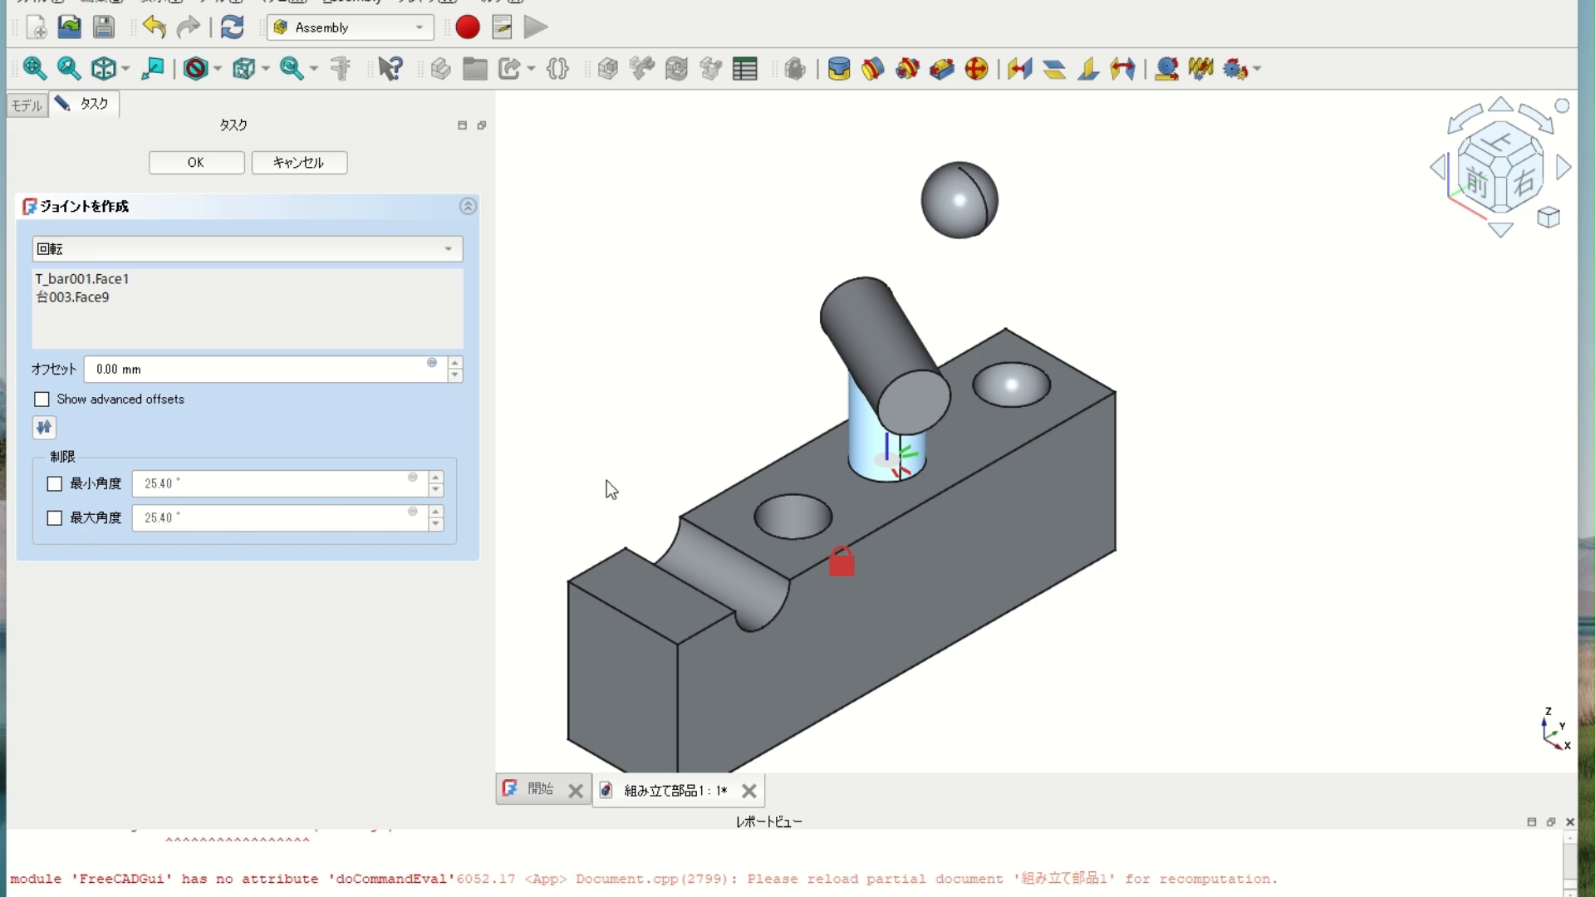
mouse_move(878, 392)
left_mouse_down()
mouse_move(853, 413)
mouse_move(905, 411)
mouse_move(882, 413)
left_mouse_up()
Step: Limit the revolute joint's minimum angle to 0°, enable its maximum angle limit, and test the T_bar's rotation
left_click(55, 485)
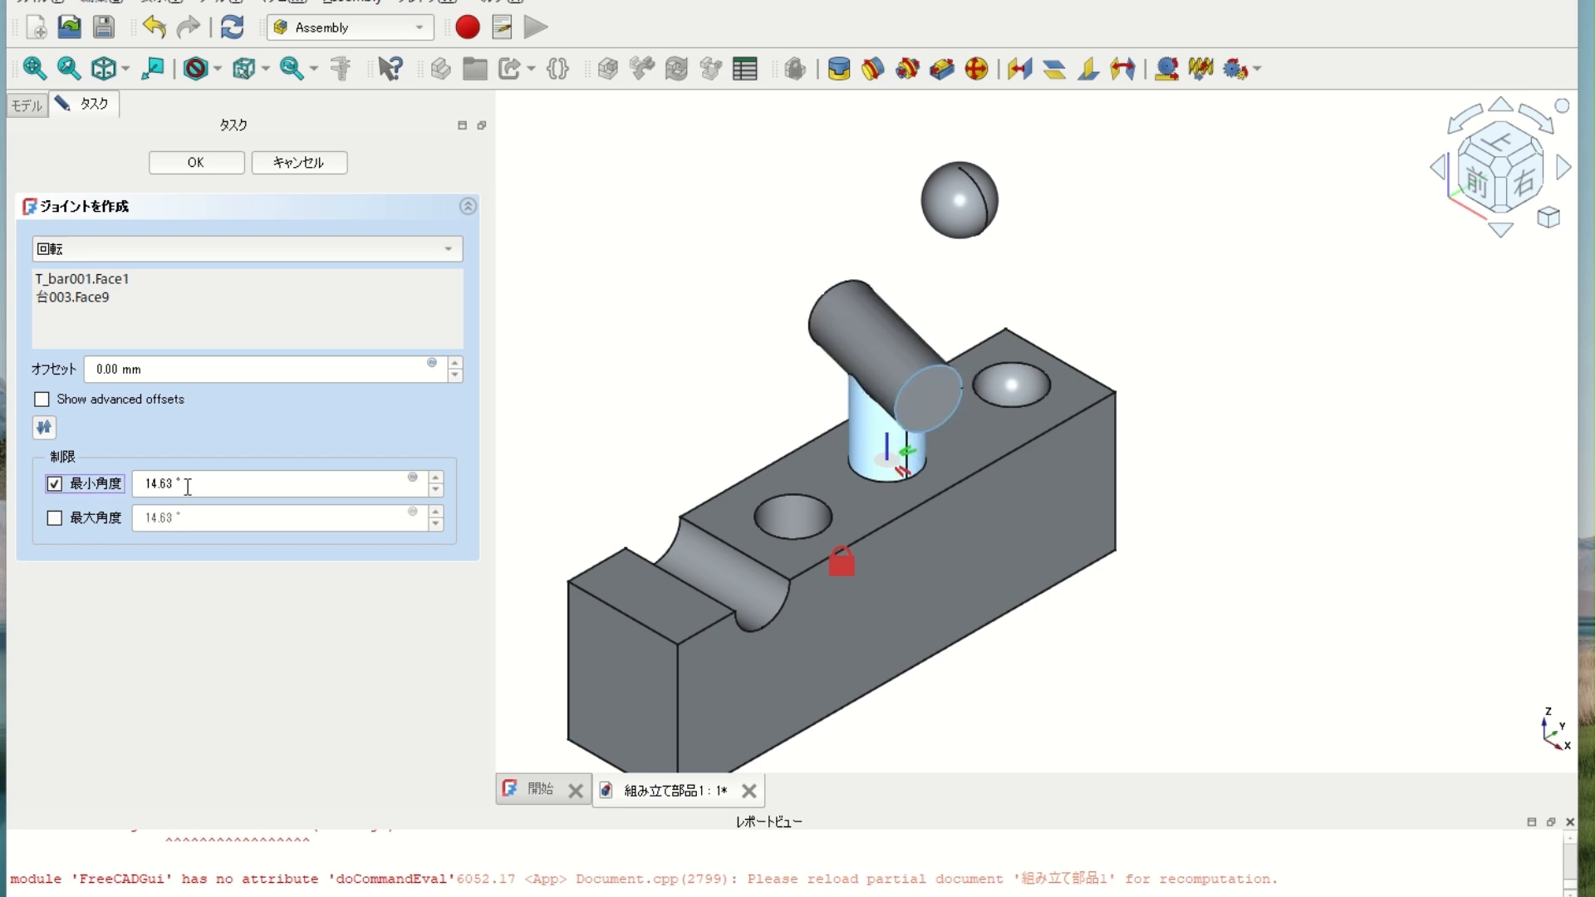
left_click(363, 486)
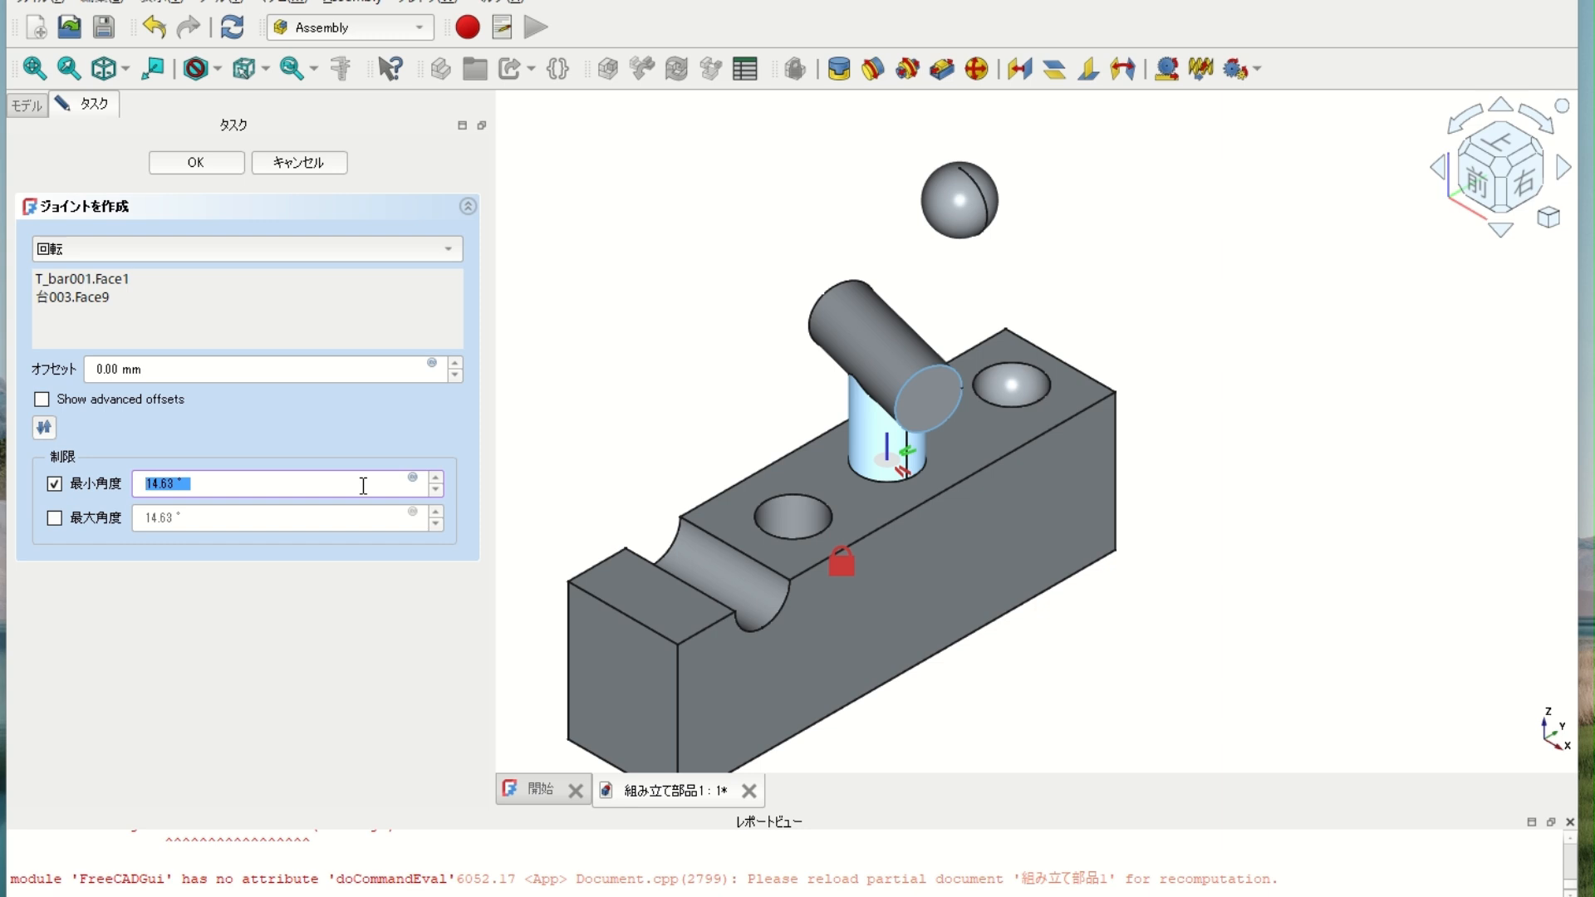
type("0")
key("Return")
left_click_drag(919, 412, 885, 524)
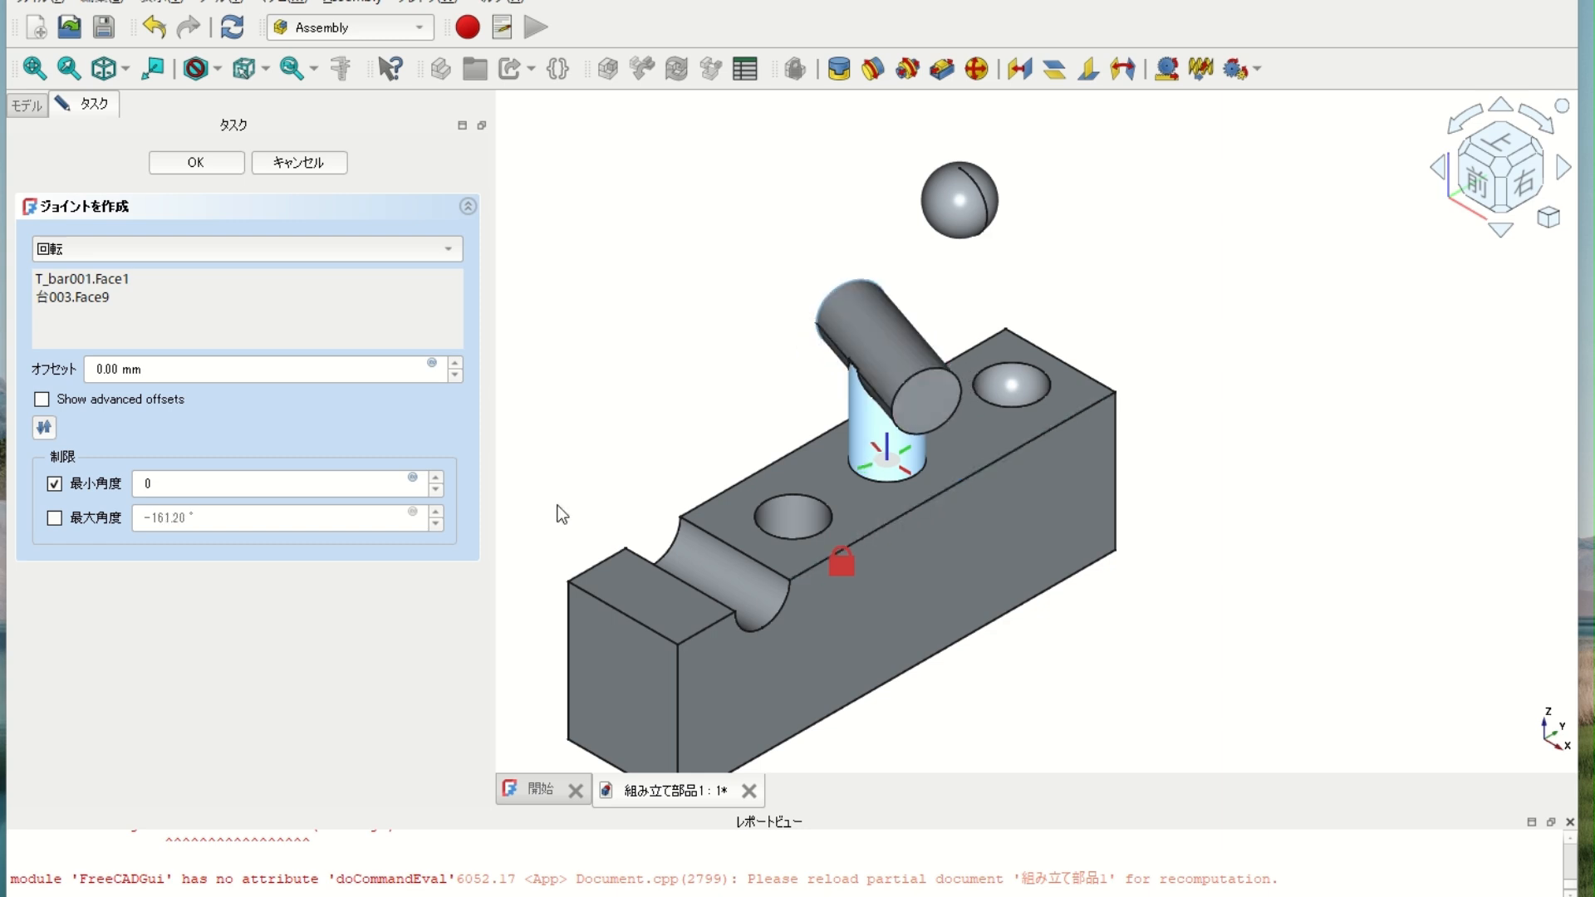
left_click(55, 518)
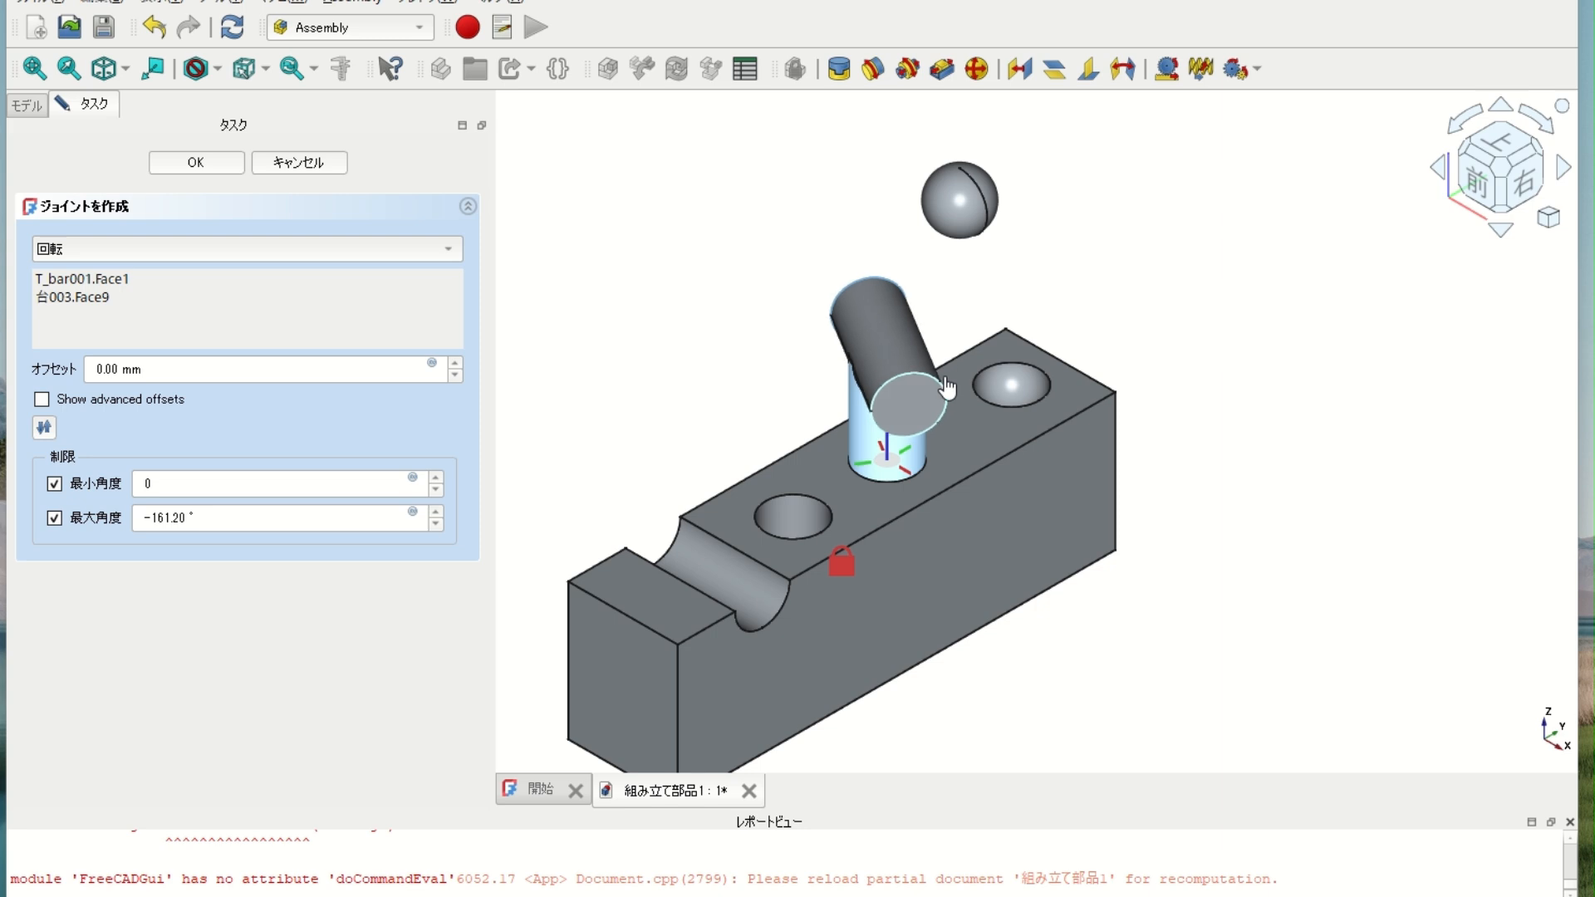
left_click_drag(813, 404, 978, 386)
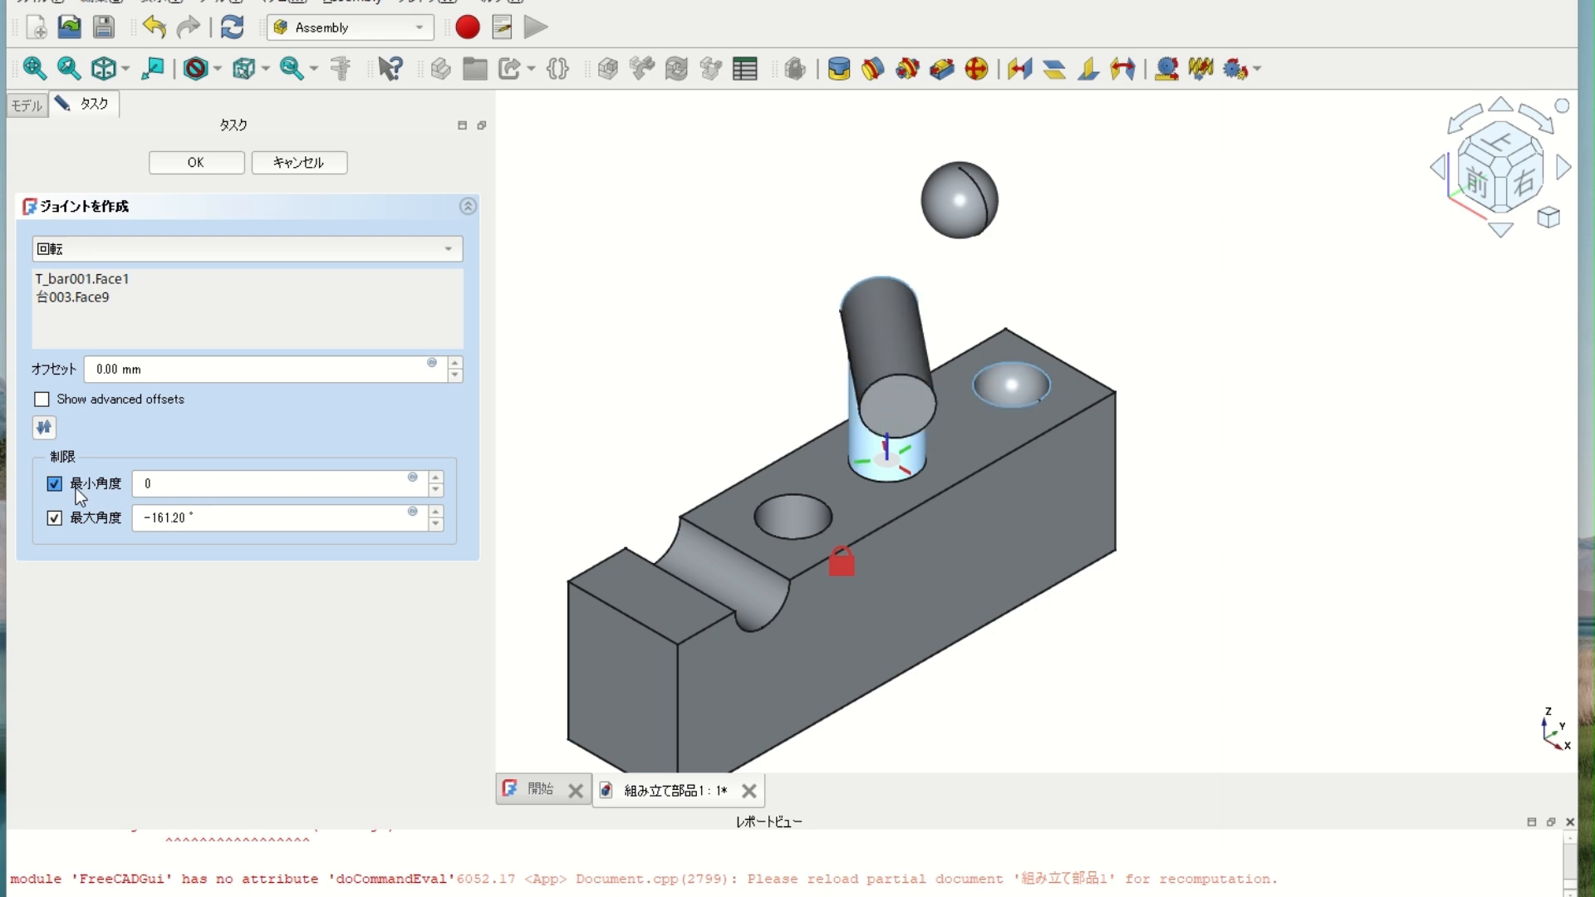
Step: Turn off both angle limits and accept the revolute joint
left_click(55, 484)
left_click(54, 517)
left_click(216, 168)
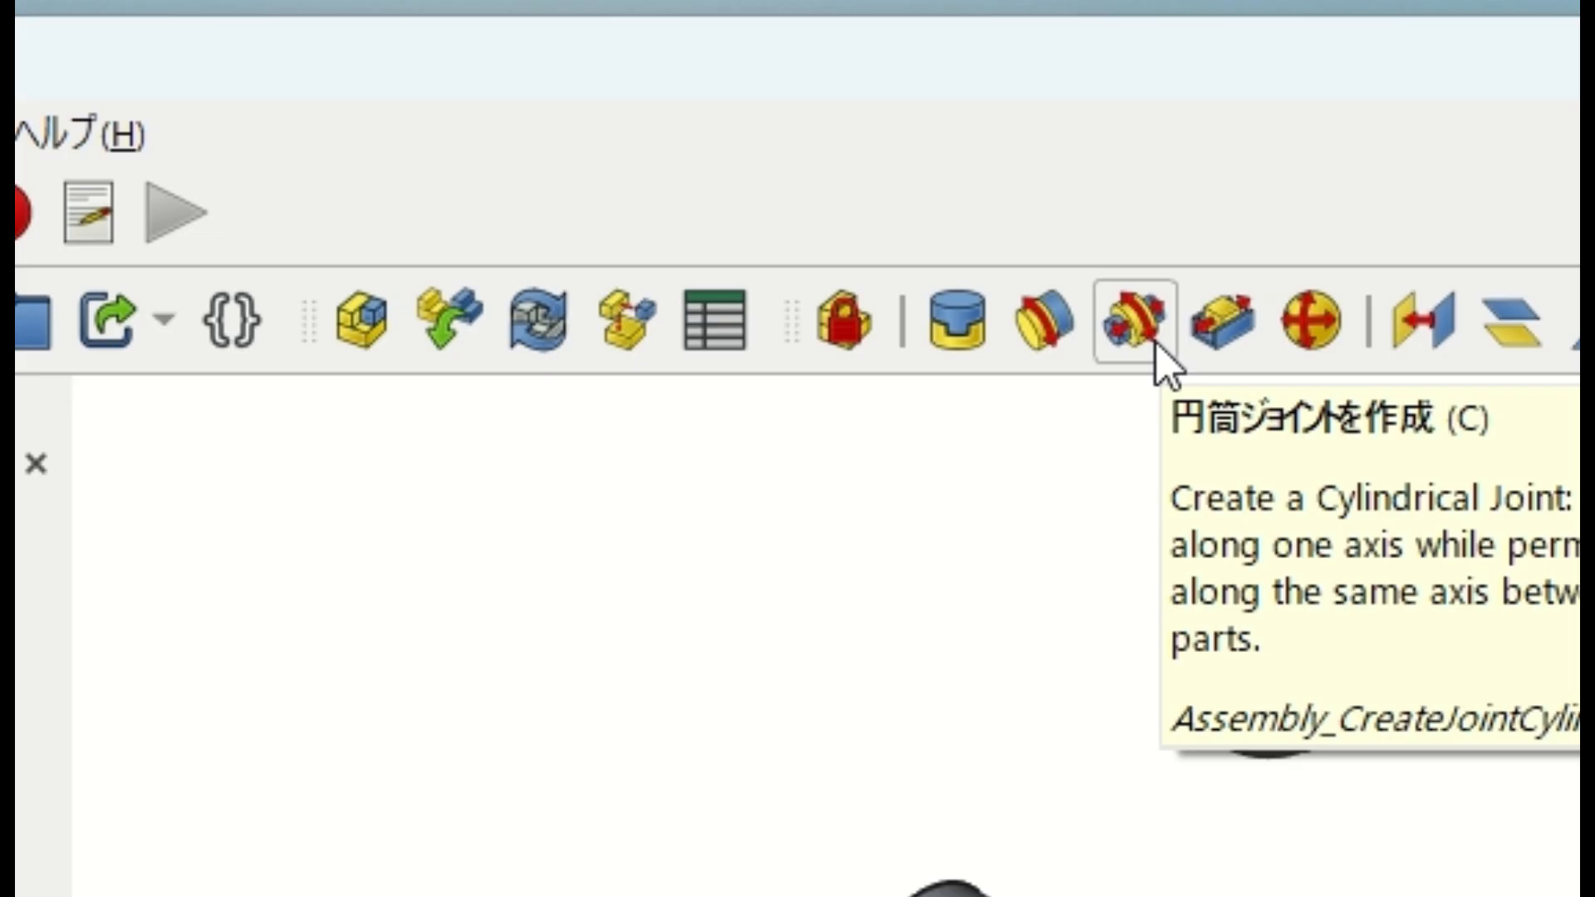
Step: Create a Cylindrical joint between the base's through hole beside the groove and the side face of the nearer 円柱
left_click(1153, 345)
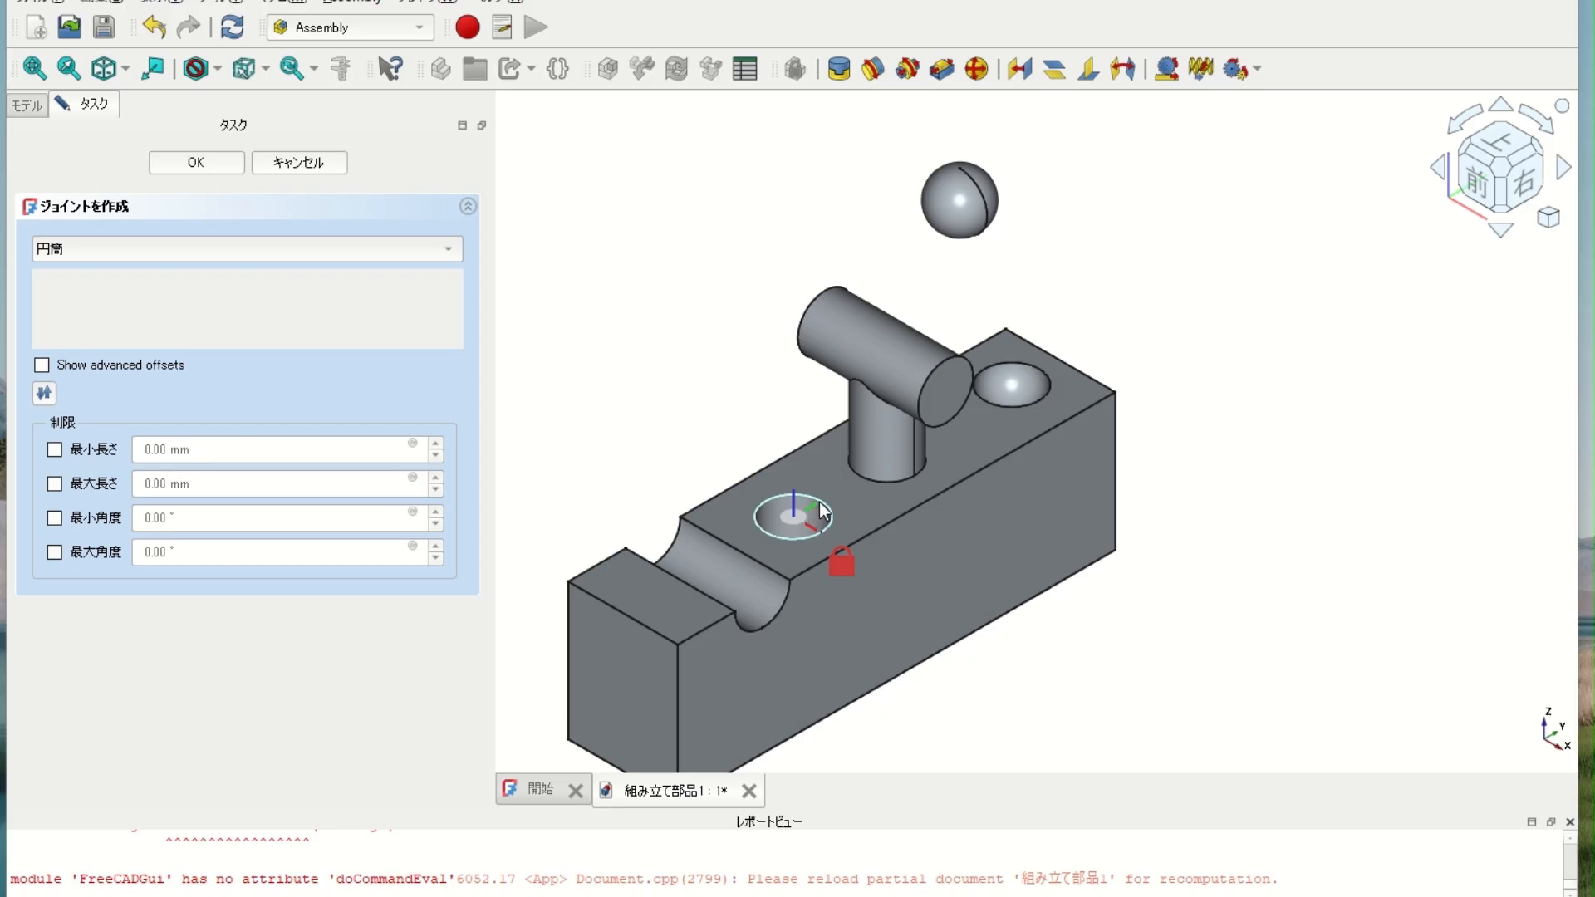
scroll(815, 532, "down", 2)
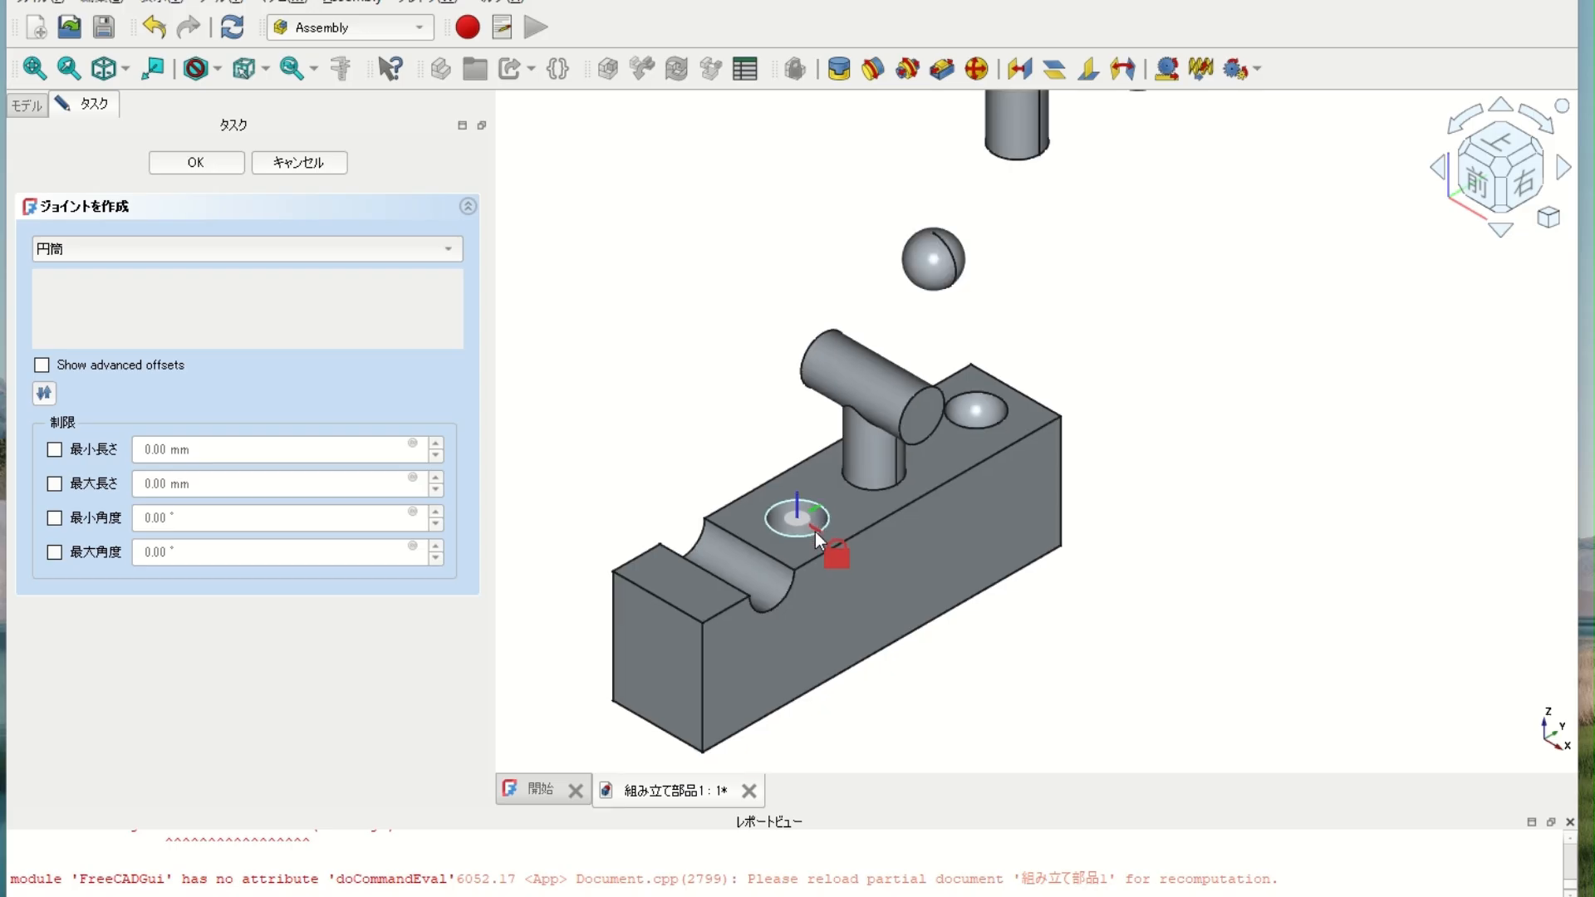
scroll(815, 532, "up", 4)
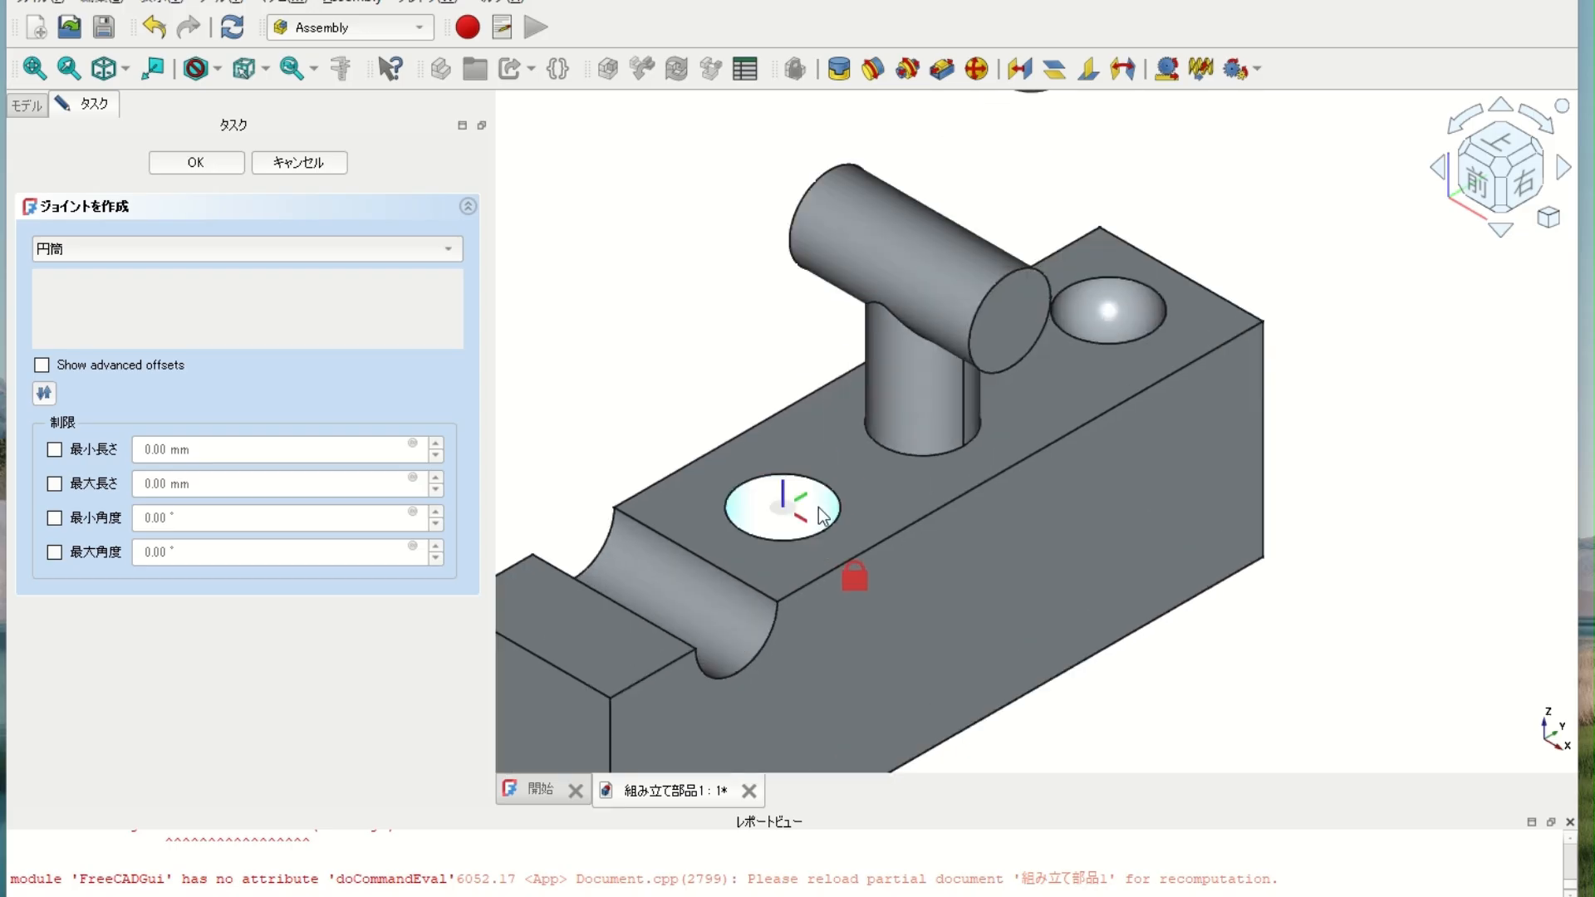
left_click(822, 515)
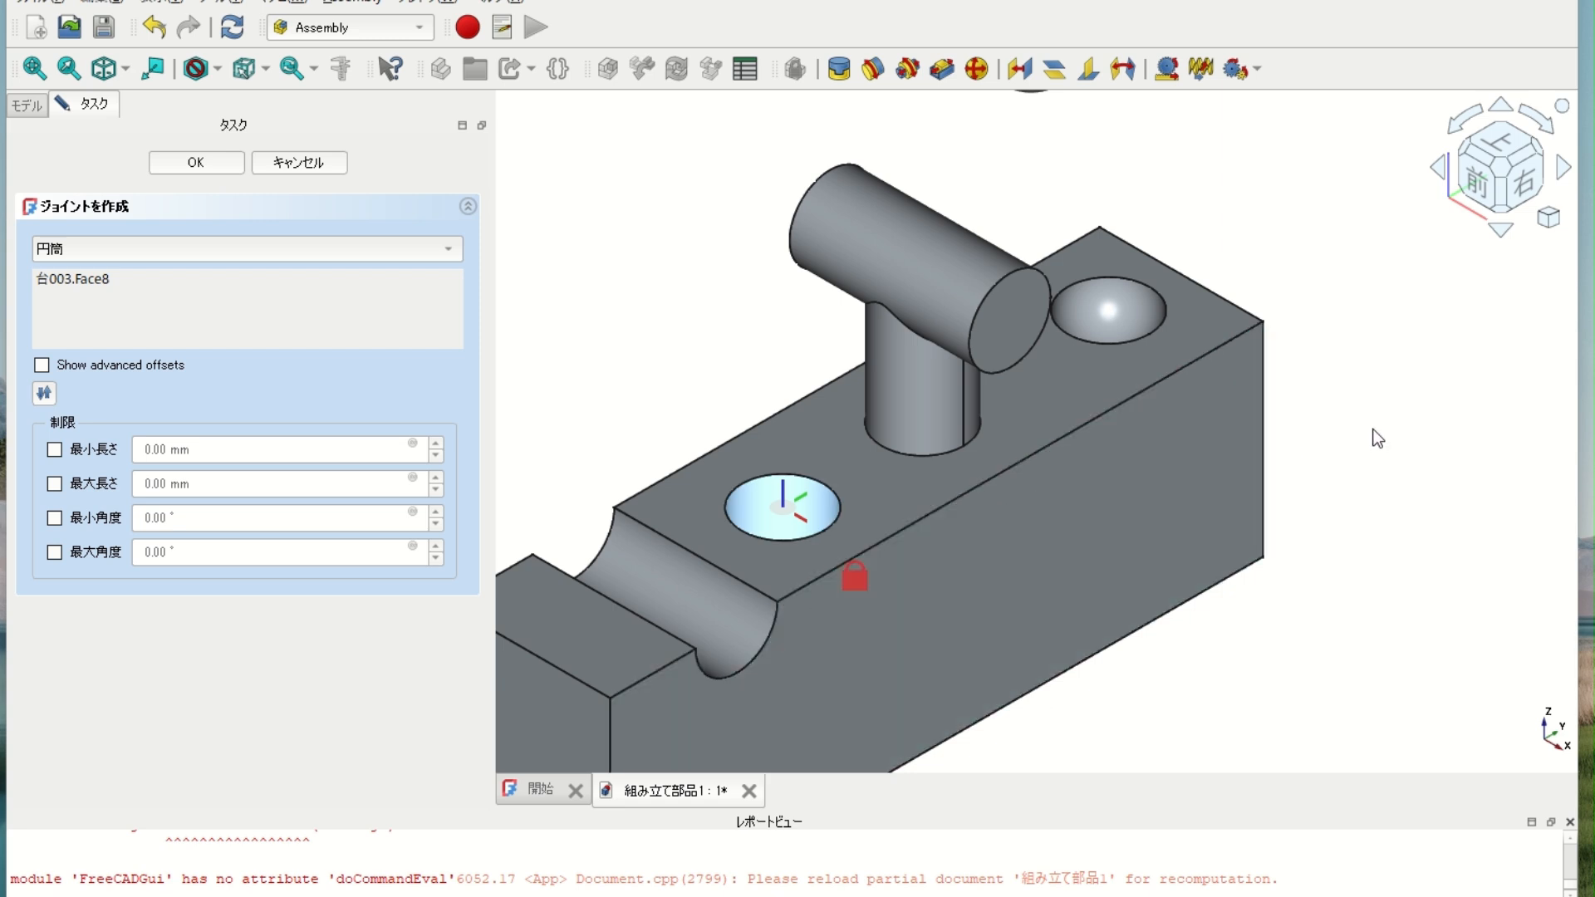
scroll(1378, 439, "up", 3)
scroll(1367, 445, "down", 5)
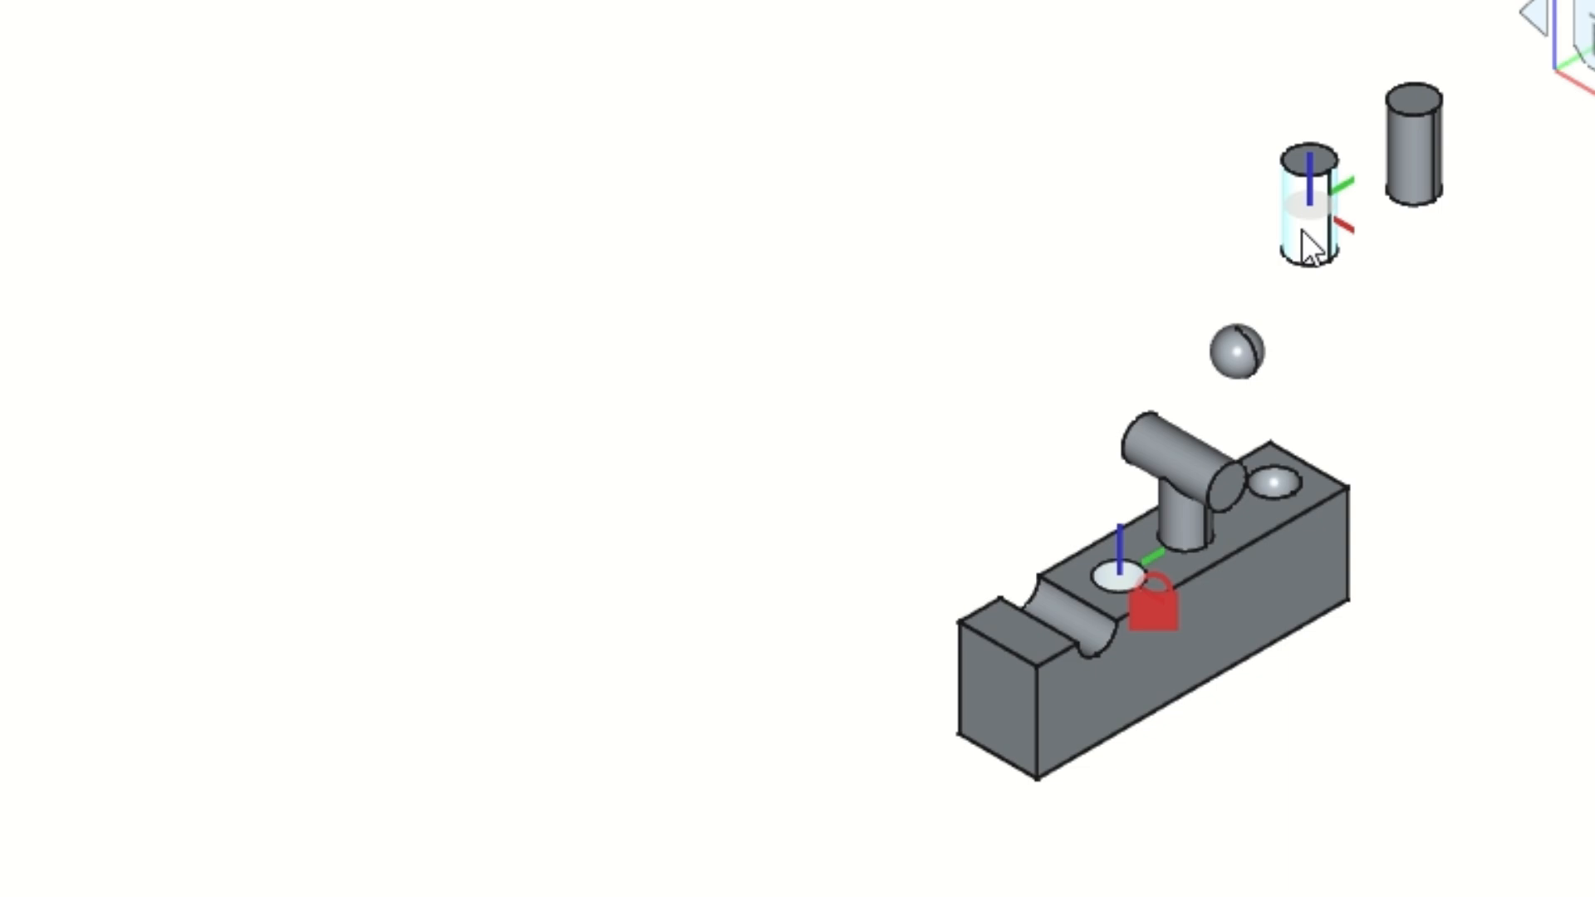
left_click(1303, 231)
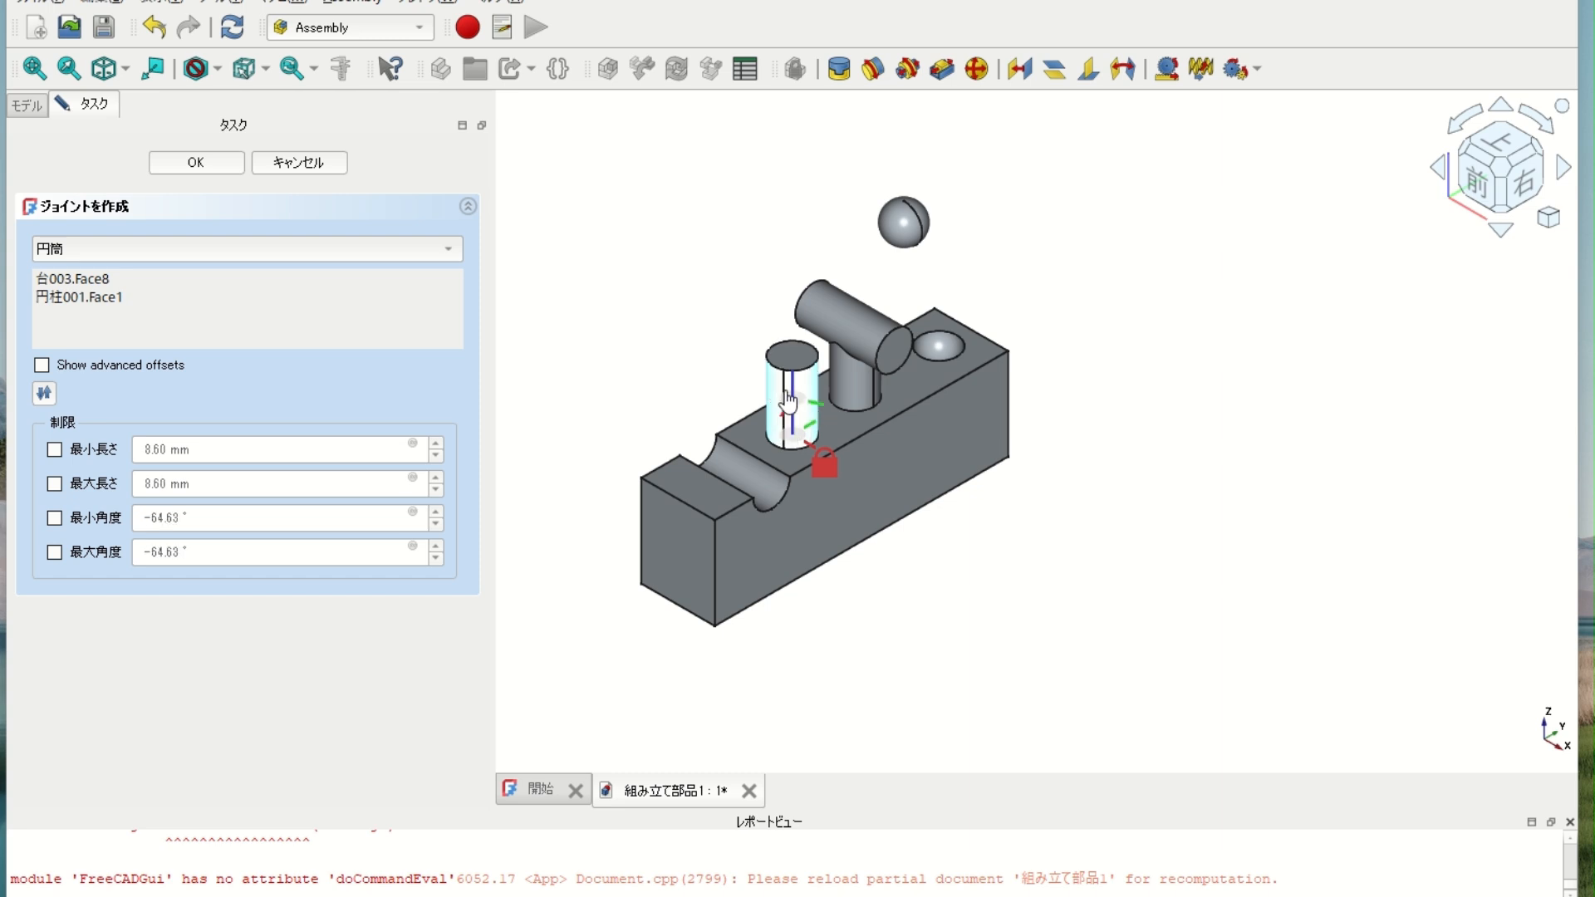
Step: Limit the cylindrical joint's travel to a maximum length of 9.36 mm and a minimum of -2.78 mm, test it, and accept the joint
left_click_drag(787, 402, 819, 392)
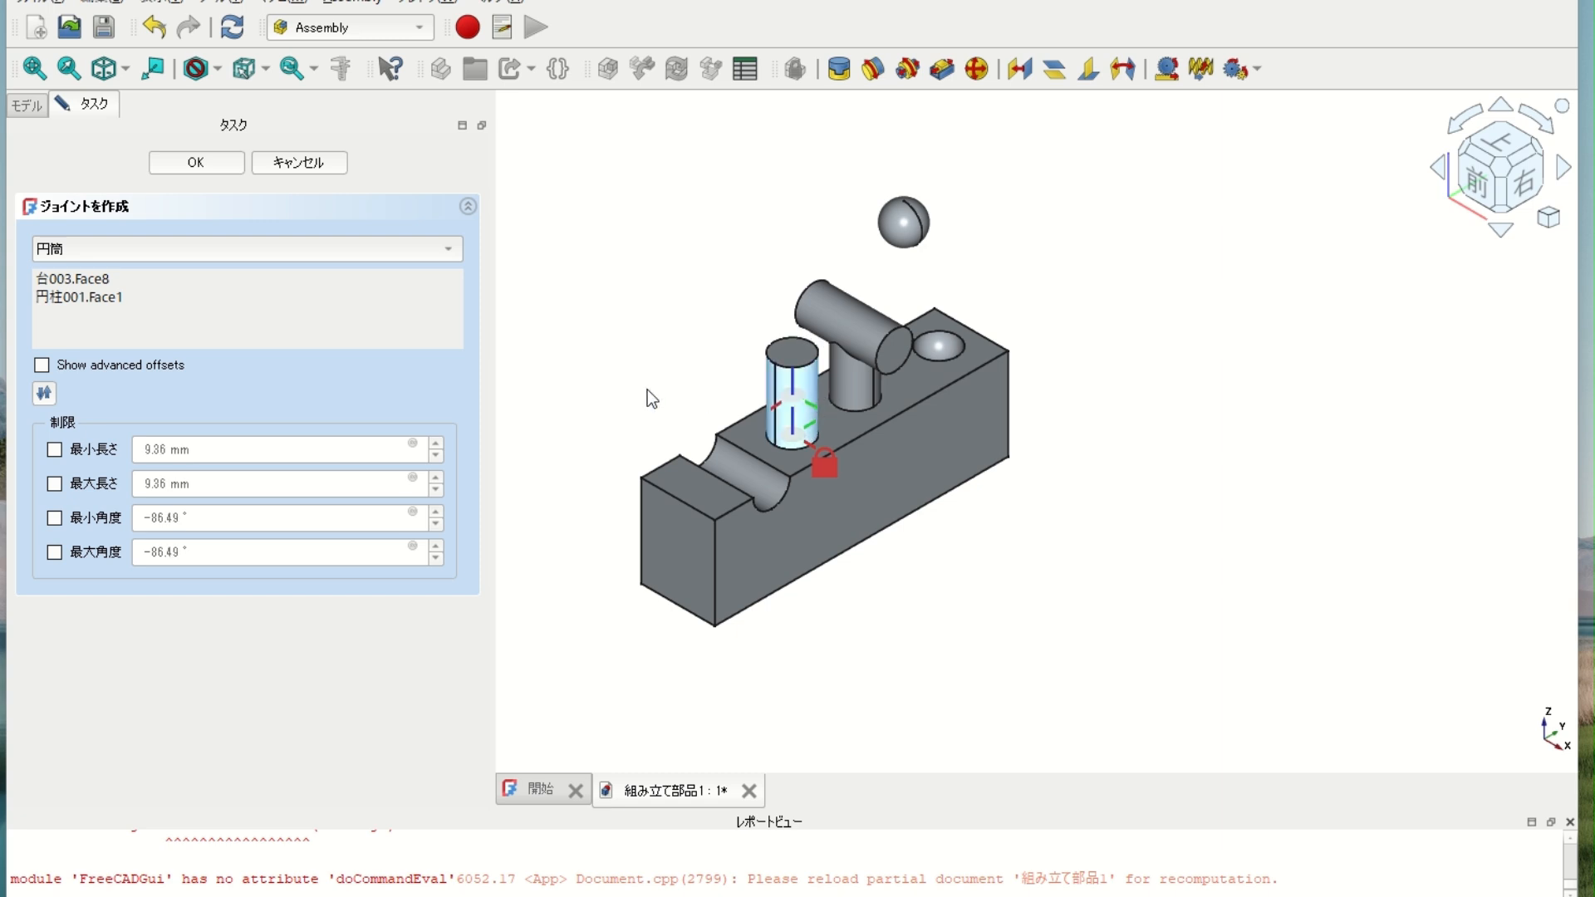
left_click(61, 484)
left_click_drag(815, 382, 813, 439)
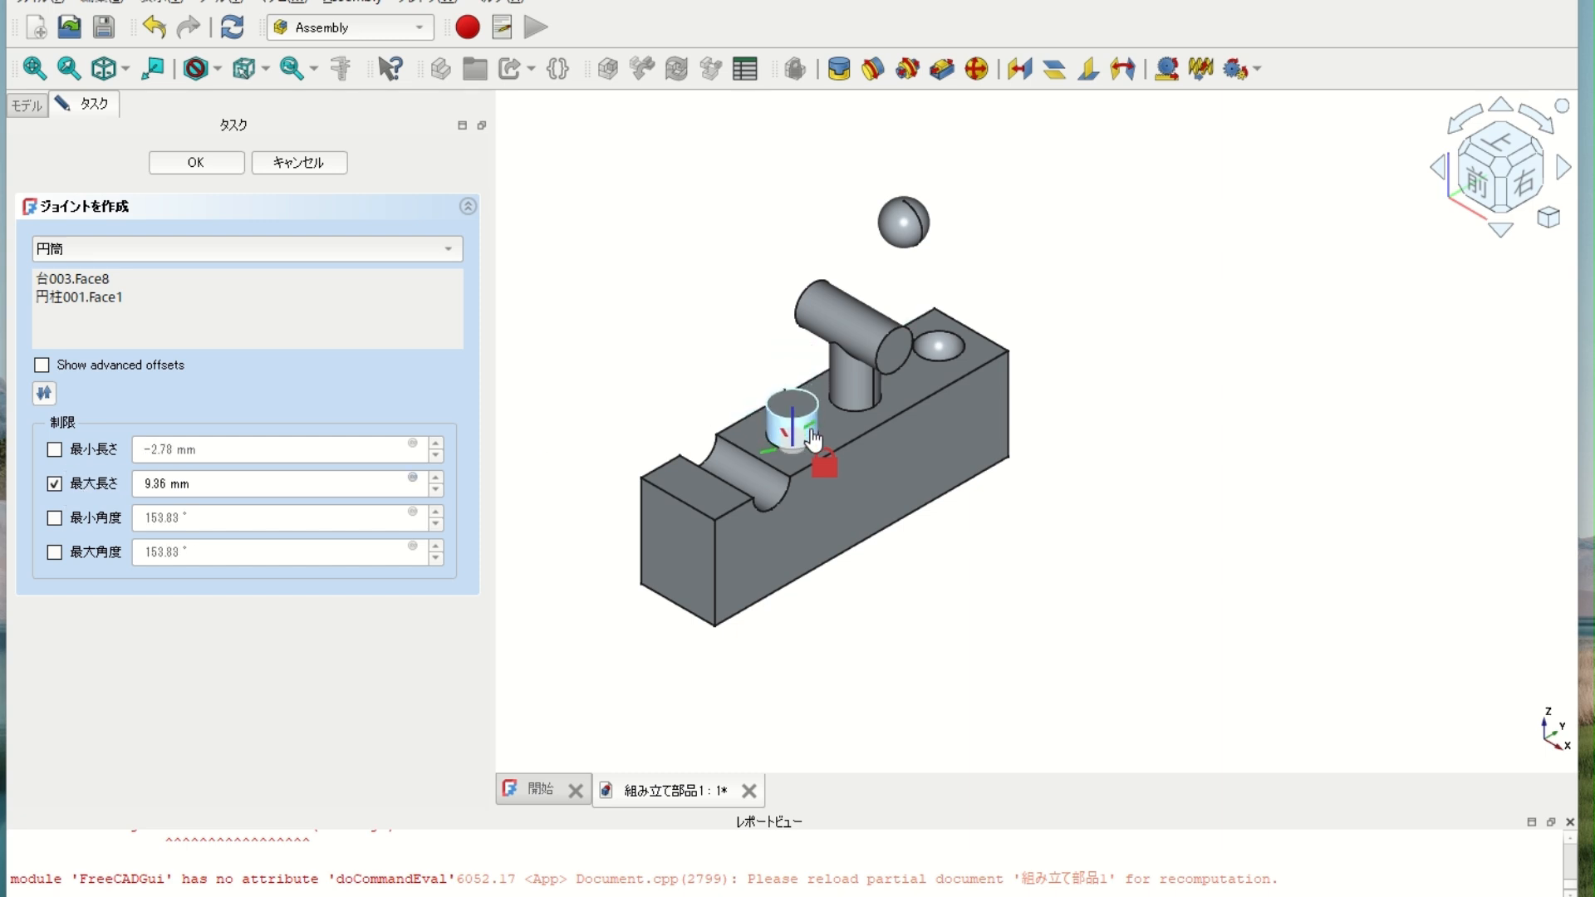
left_click(54, 449)
left_click_drag(794, 419, 819, 461)
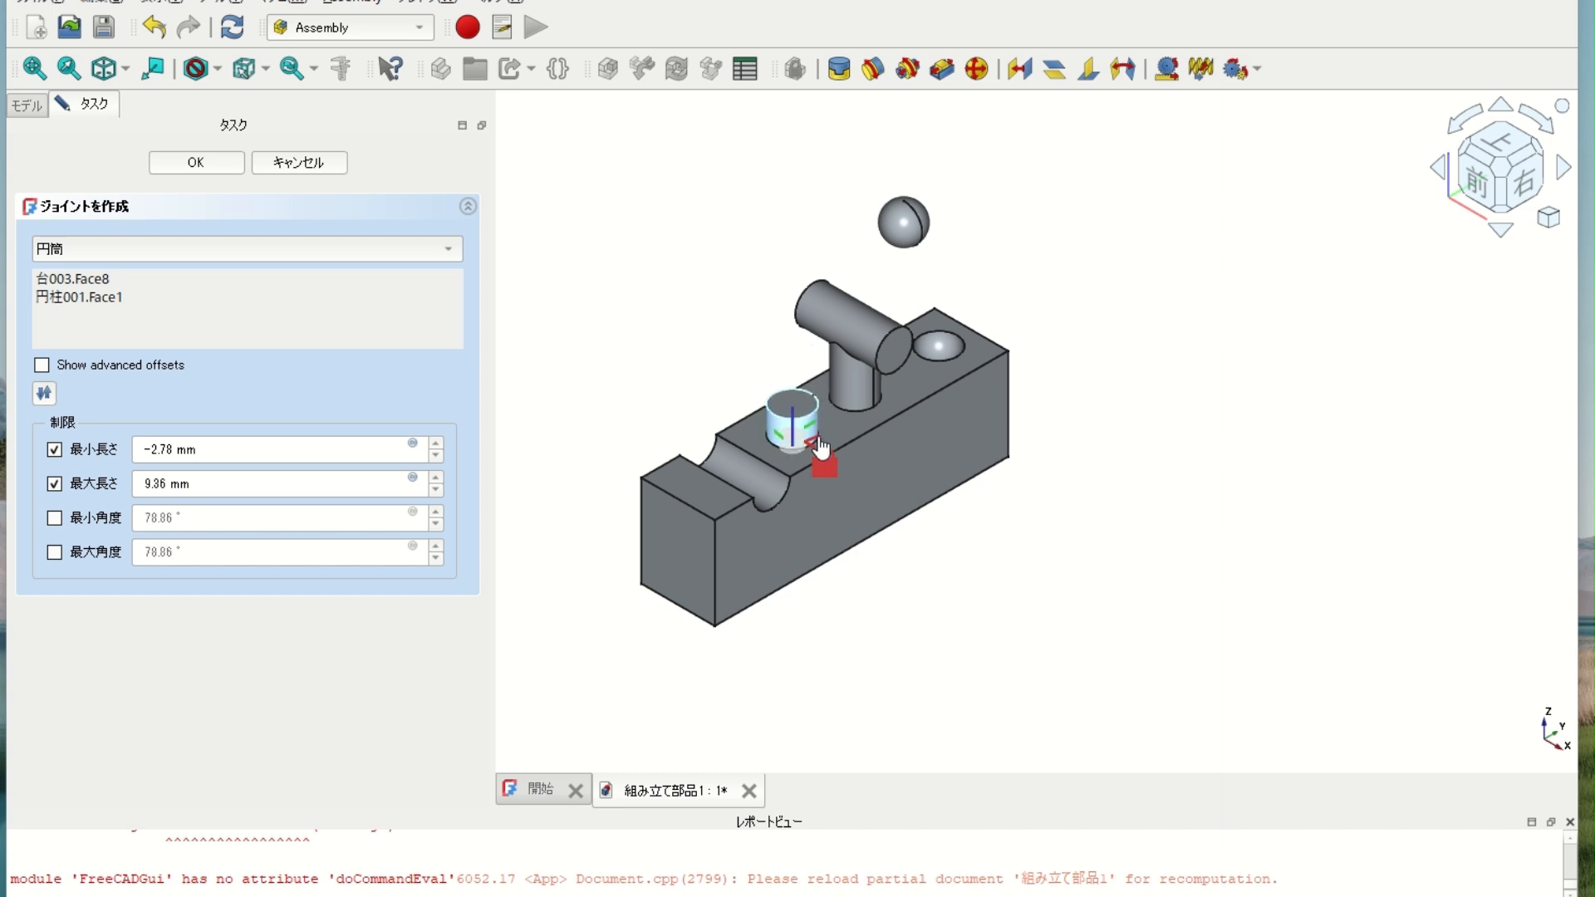
left_click(217, 163)
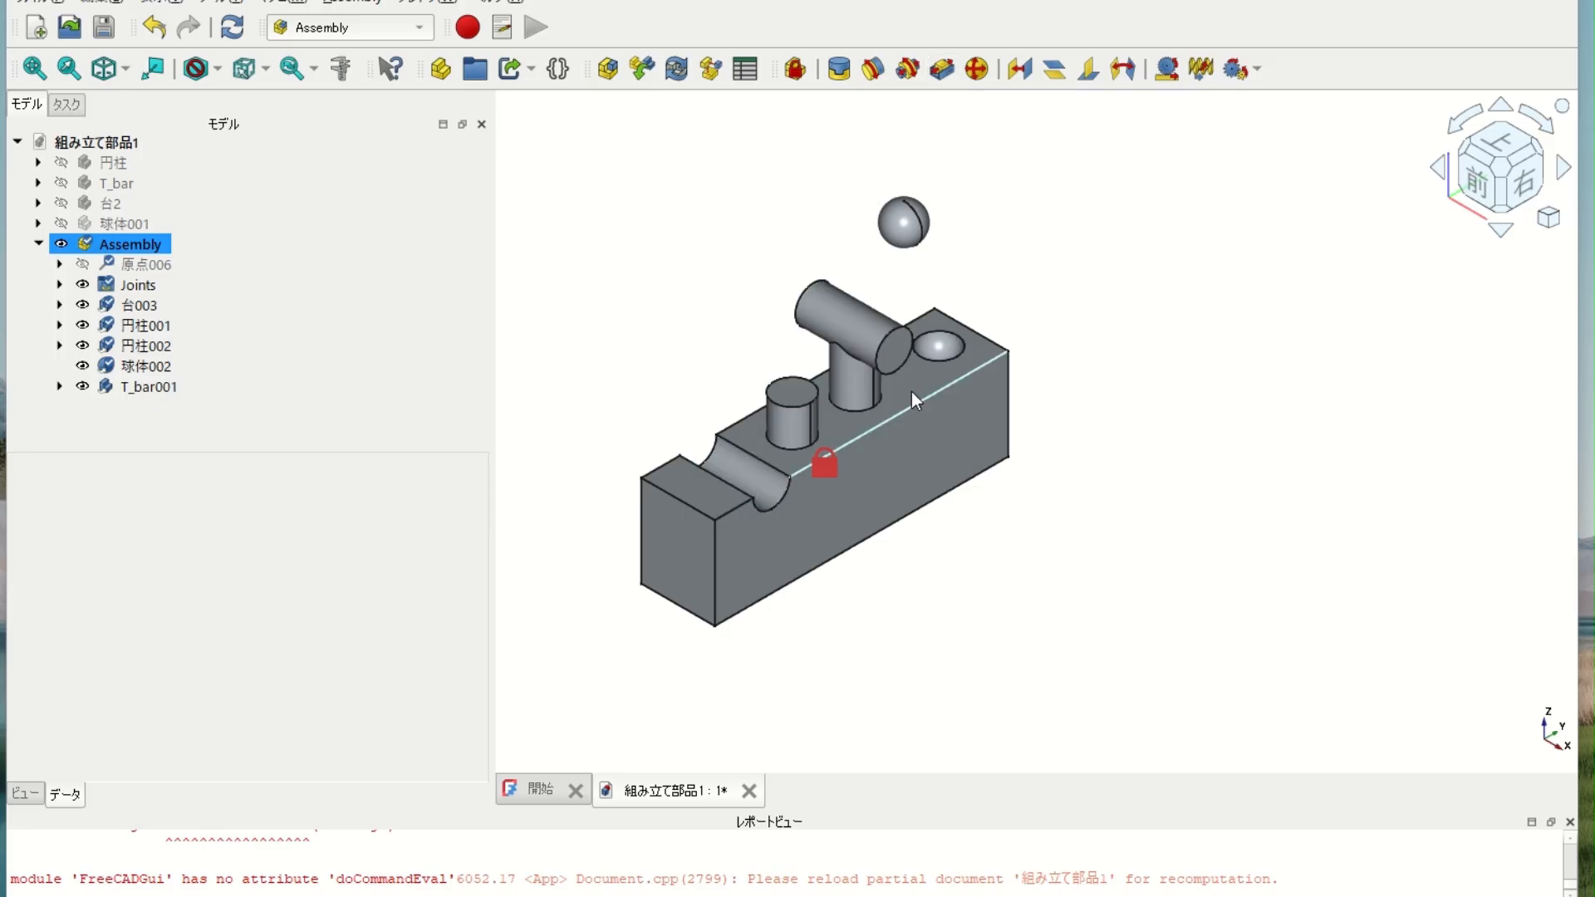
Step: Create a Slider joint between the side face of the remaining loose 円柱 and the base's half-round groove
scroll(1233, 315, "up", 2)
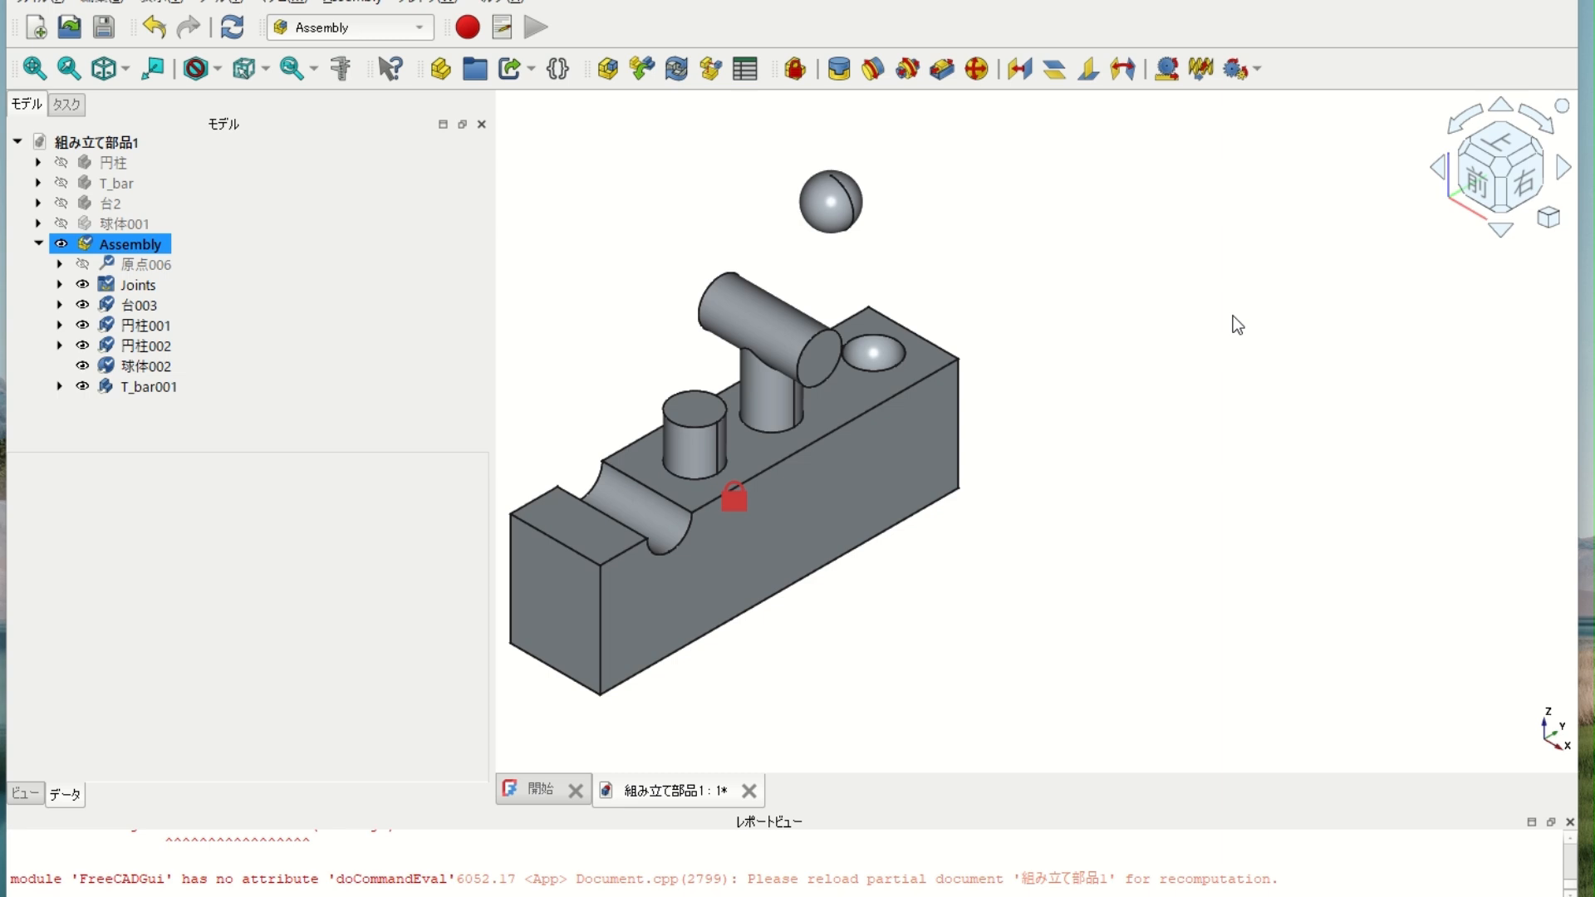
scroll(1233, 316, "down", 5)
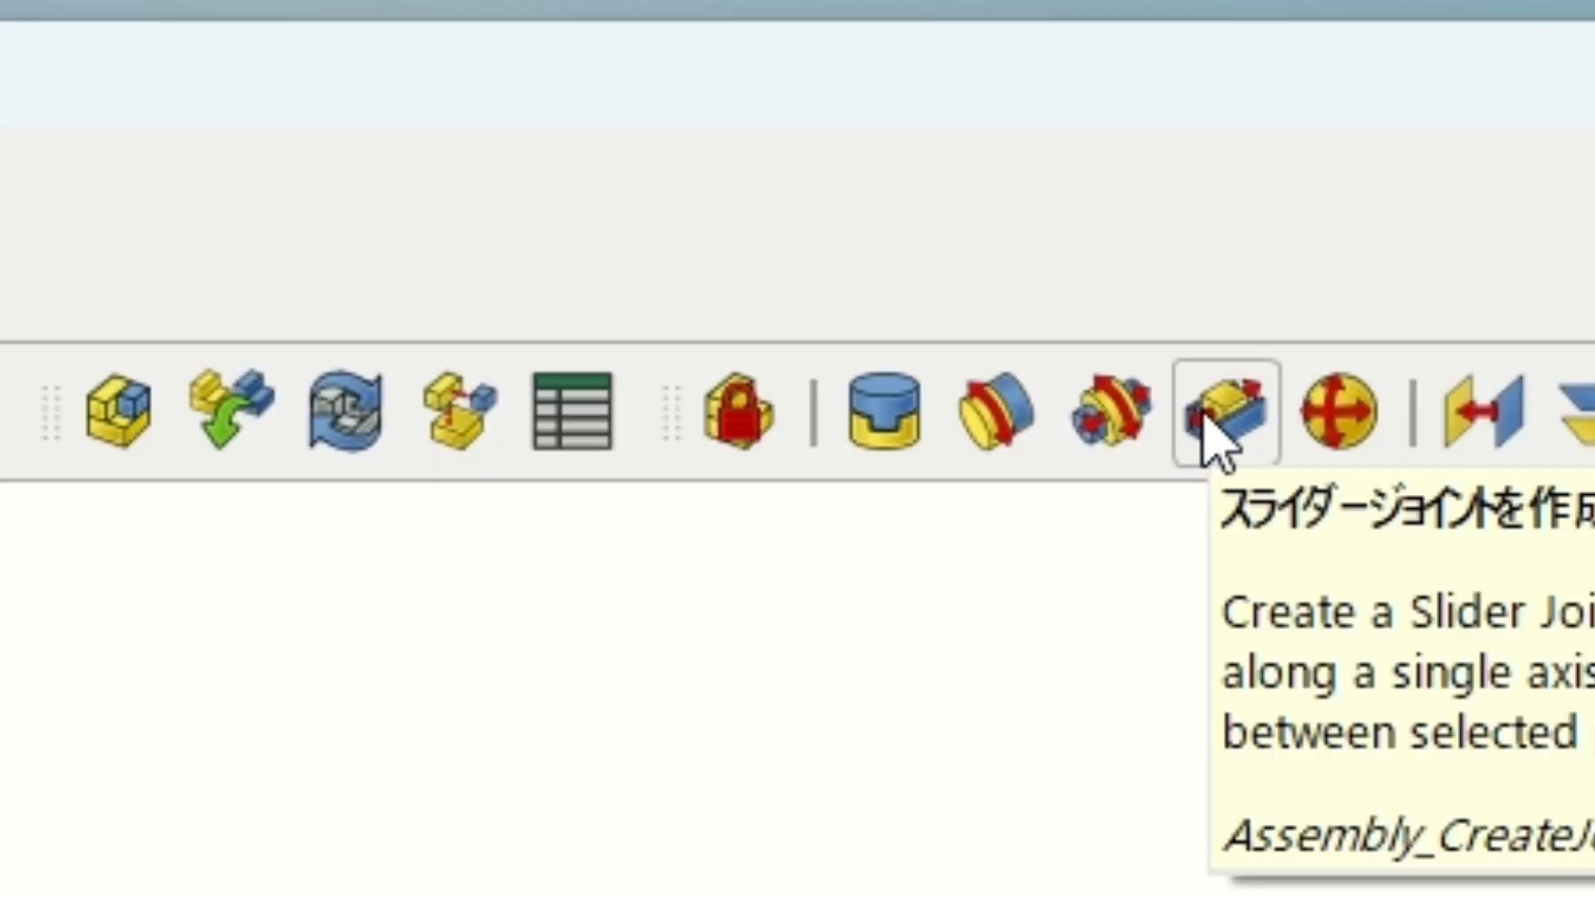
left_click(1206, 420)
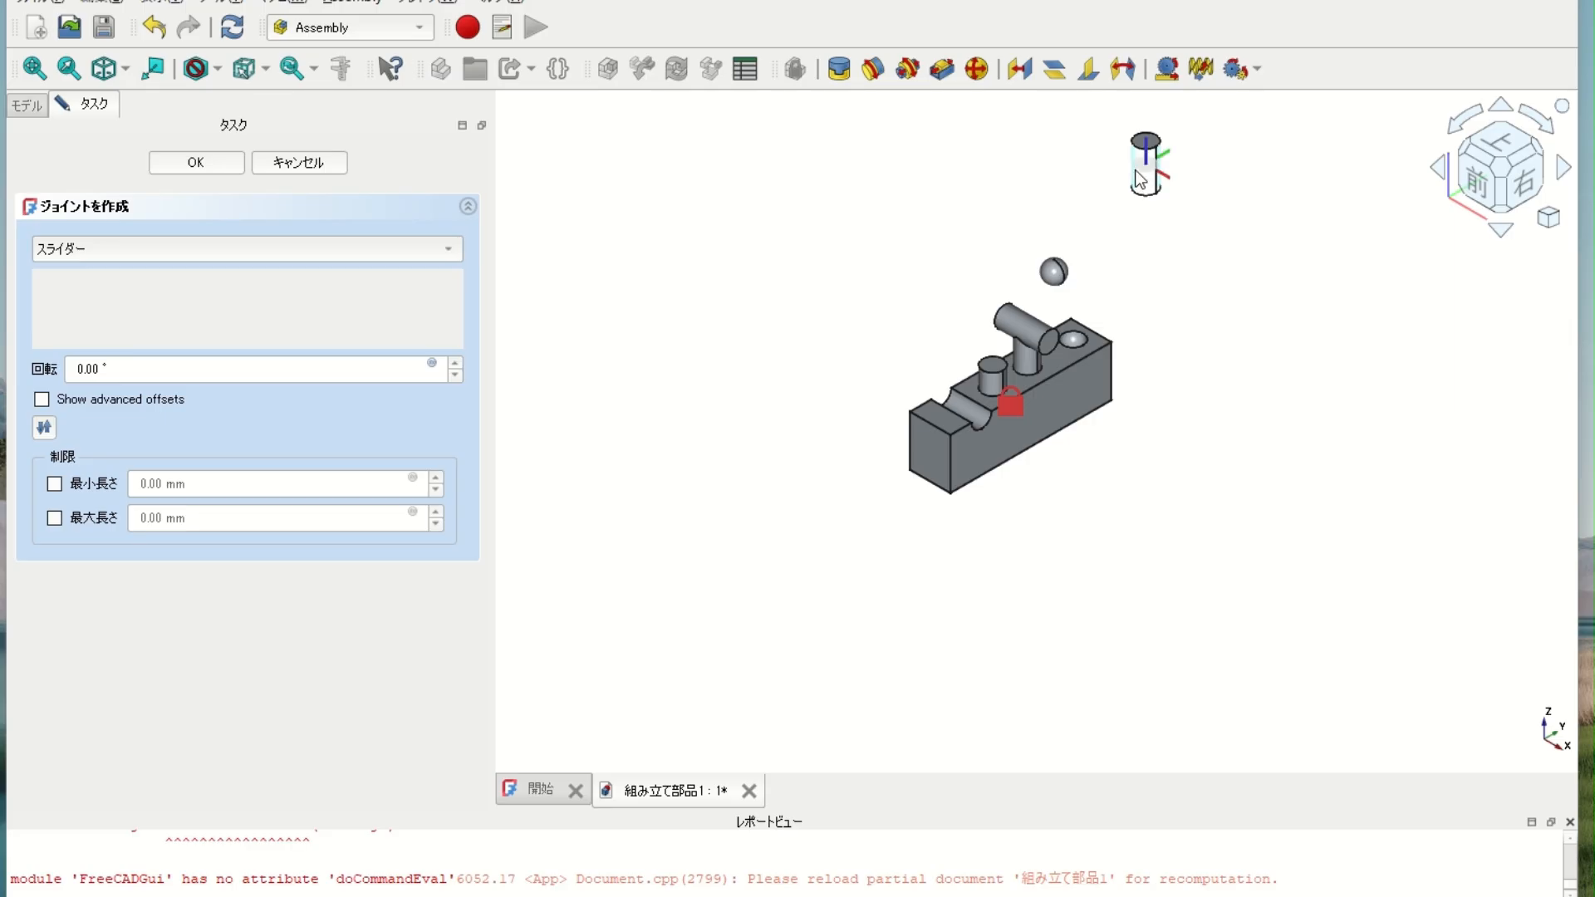
left_click(1142, 181)
scroll(968, 399, "up", 5)
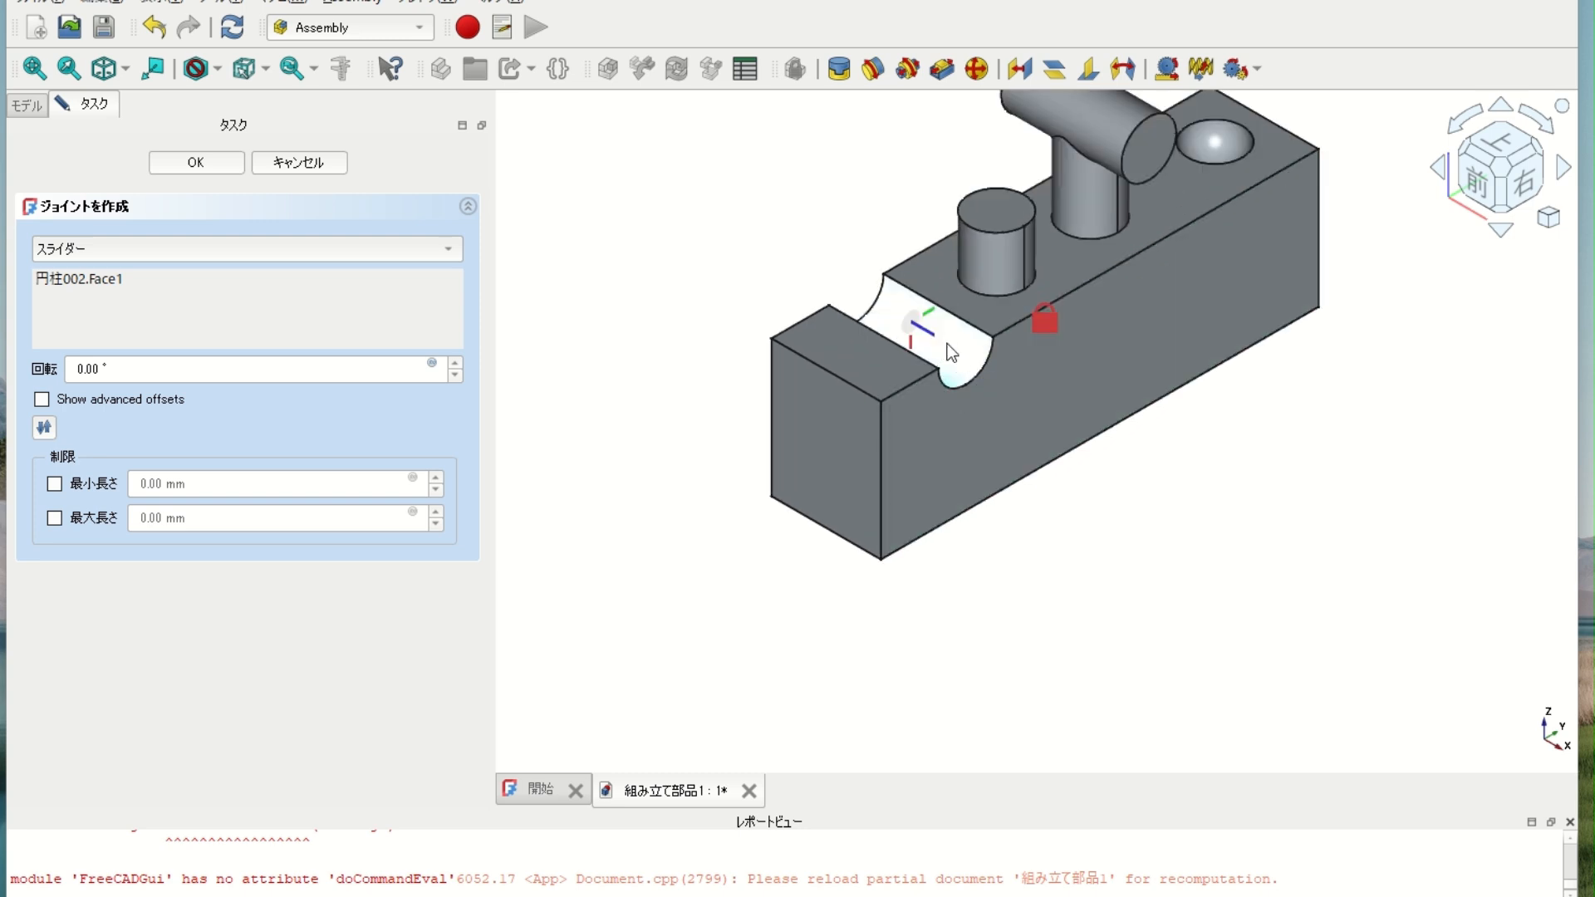
left_click(948, 346)
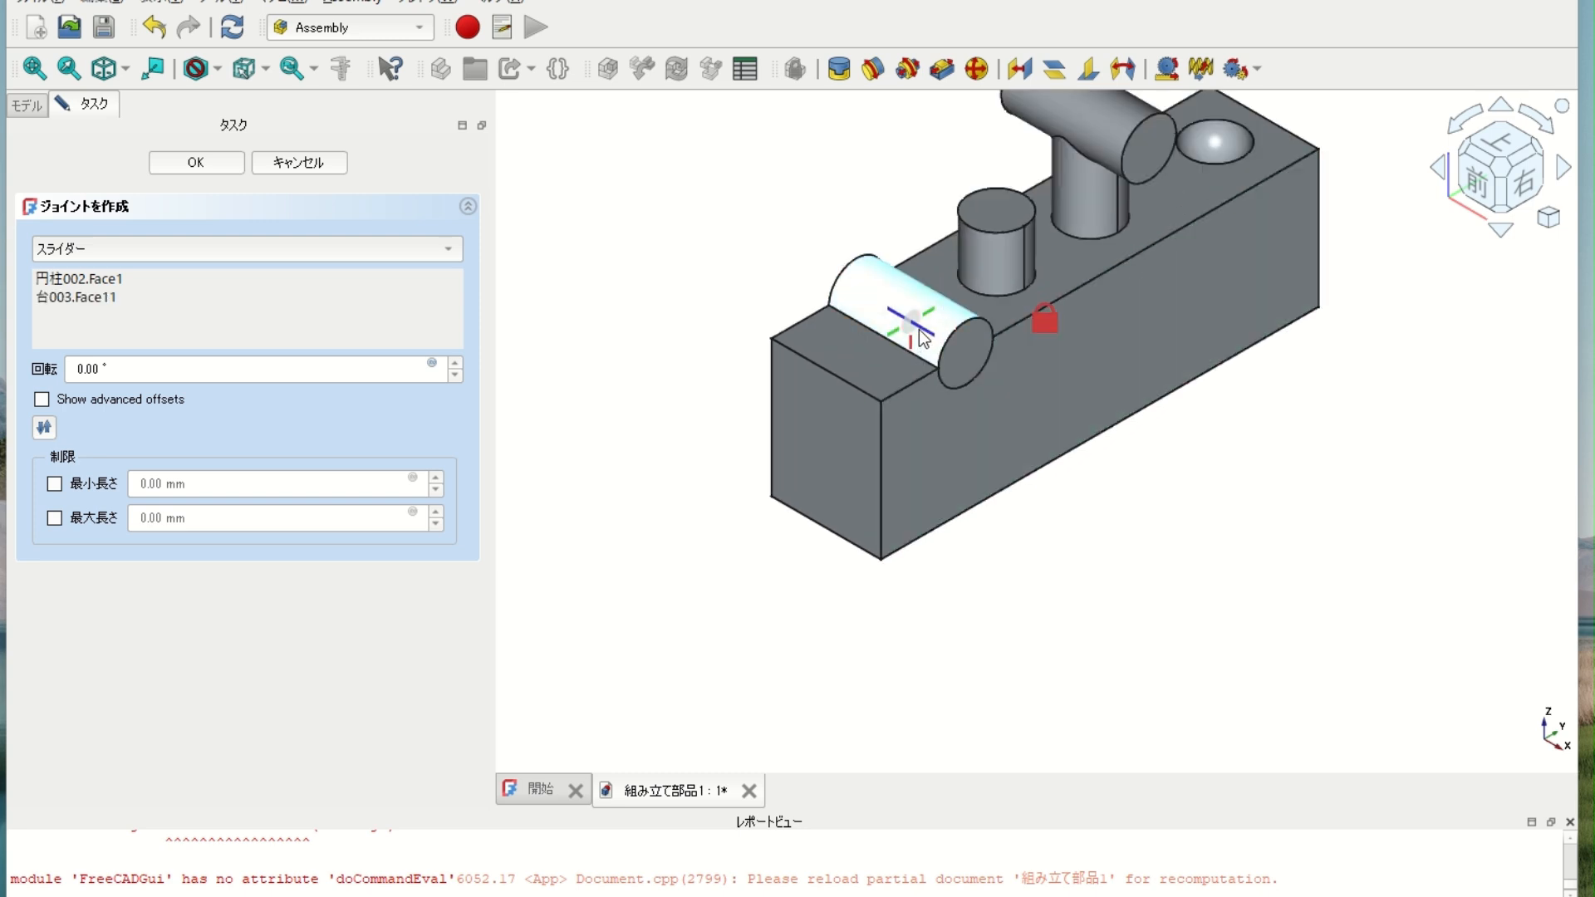
Step: Limit the slider joint's travel to a minimum length of -14.47 mm and a maximum of 18.05 mm, and test the cylinder's movement along the groove
left_click_drag(924, 339, 805, 257)
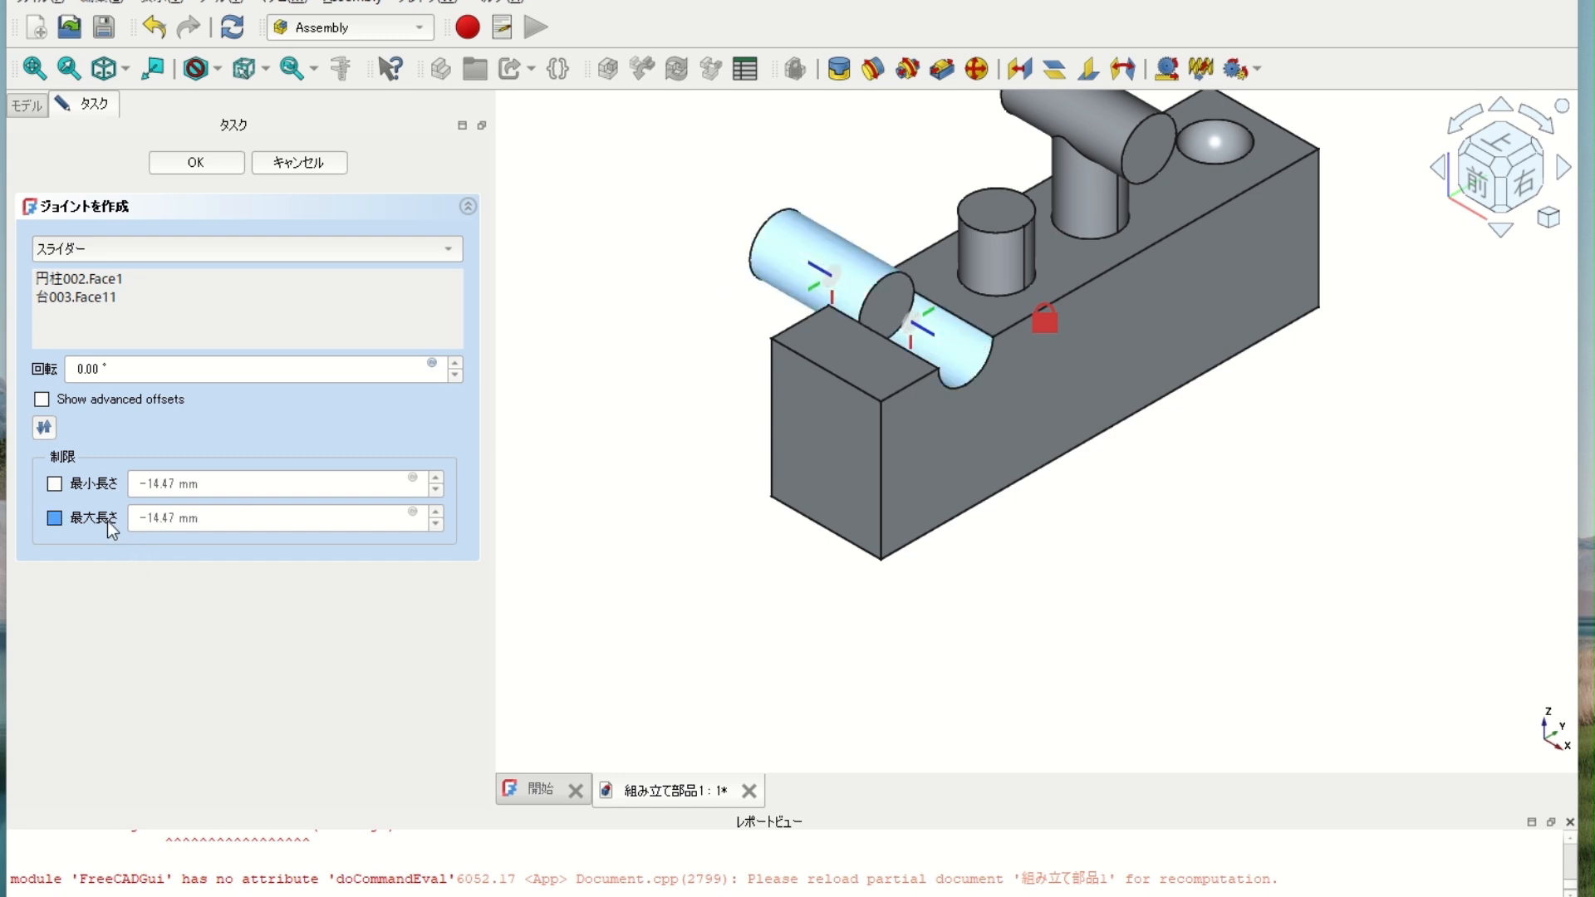
left_click(51, 483)
left_click_drag(802, 285, 967, 401)
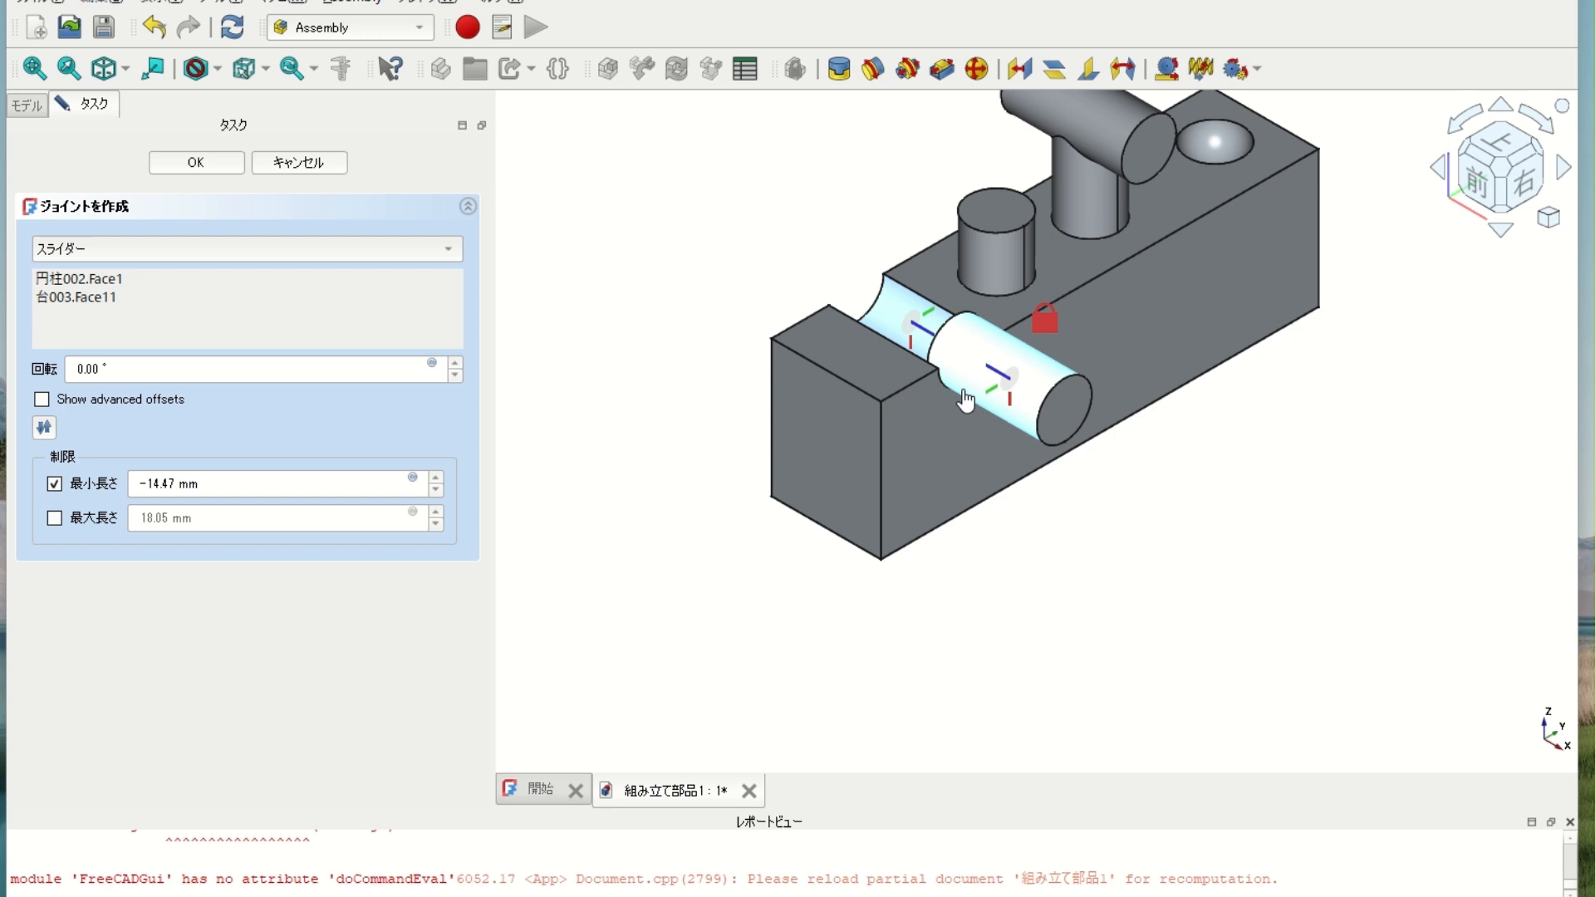
left_click(52, 520)
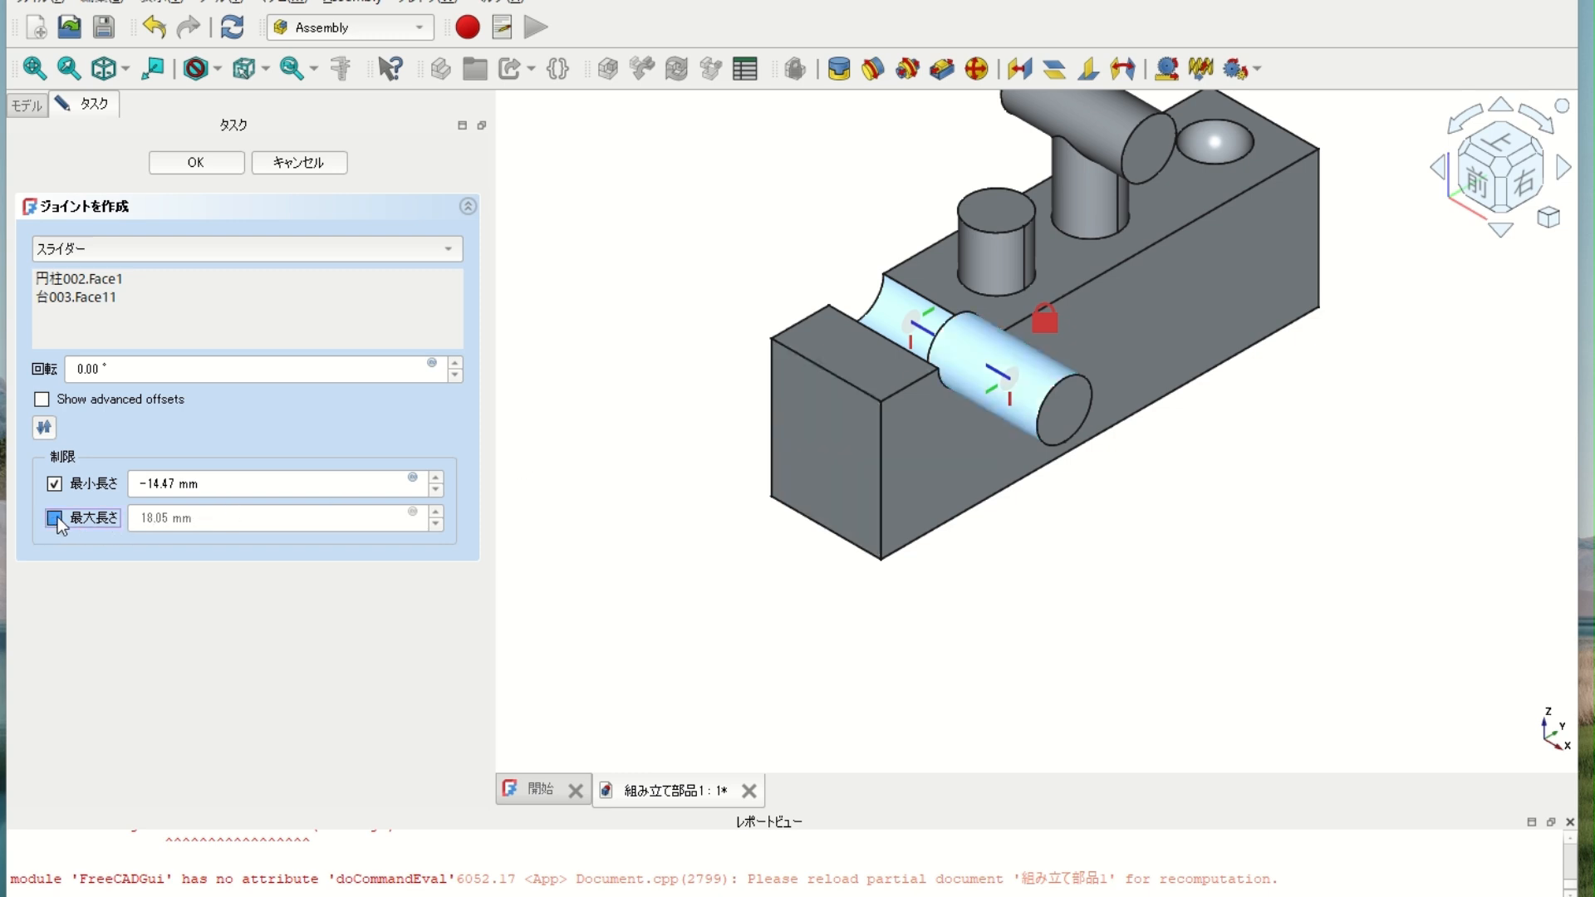
left_click_drag(1030, 384, 753, 202)
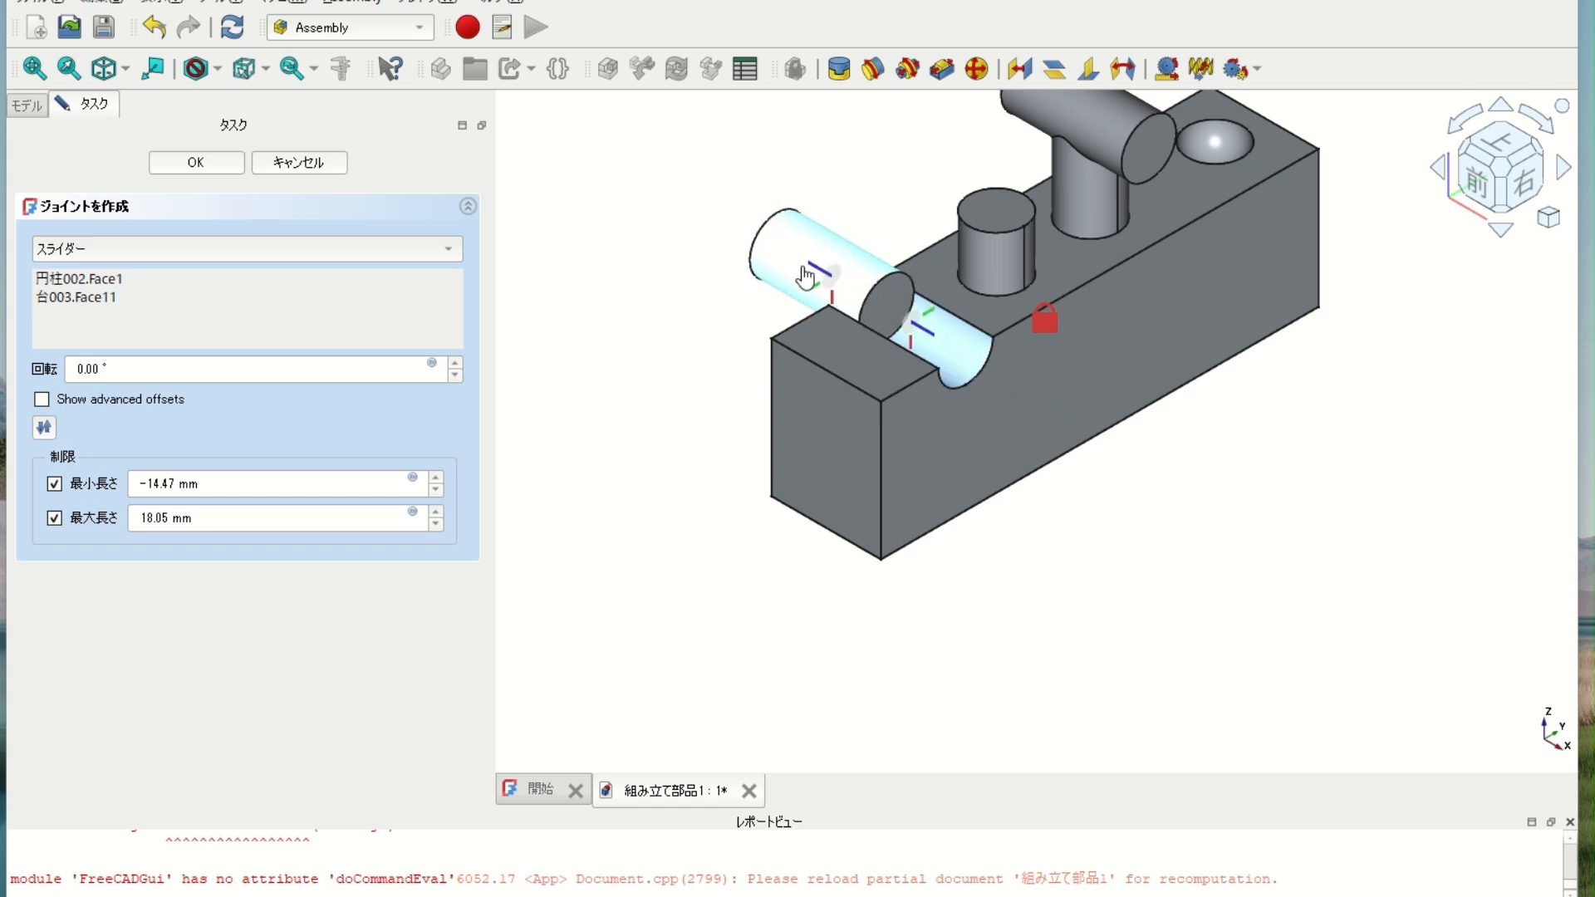
left_click_drag(808, 267, 899, 365)
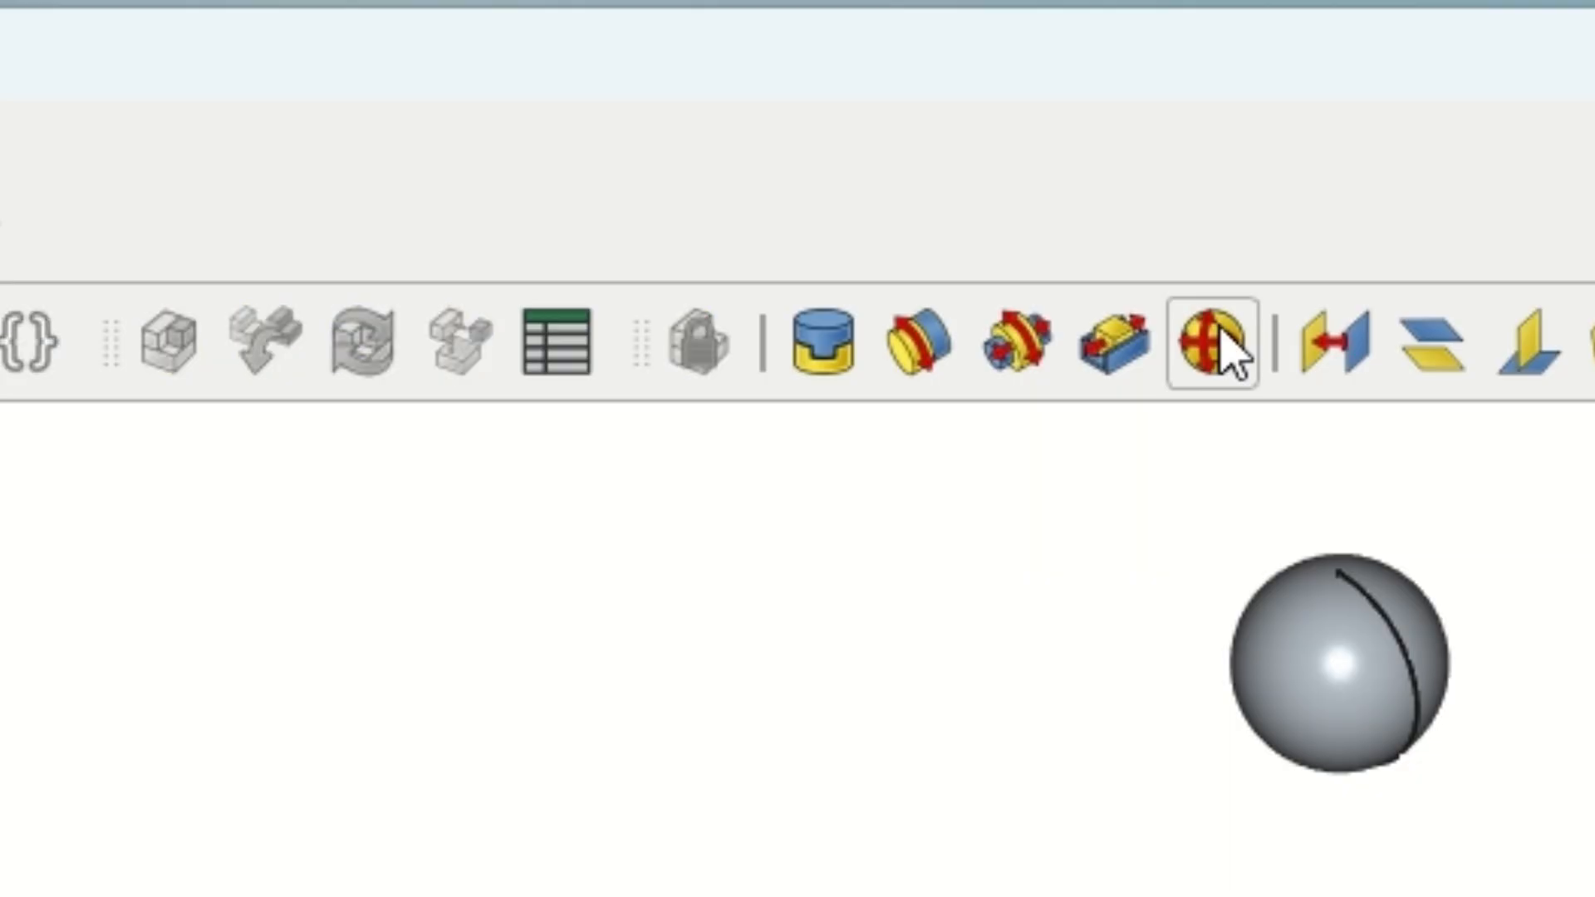
Step: Create a Ball joint between the sphere's surface and the base's spherical socket, and accept it
left_click(1215, 340)
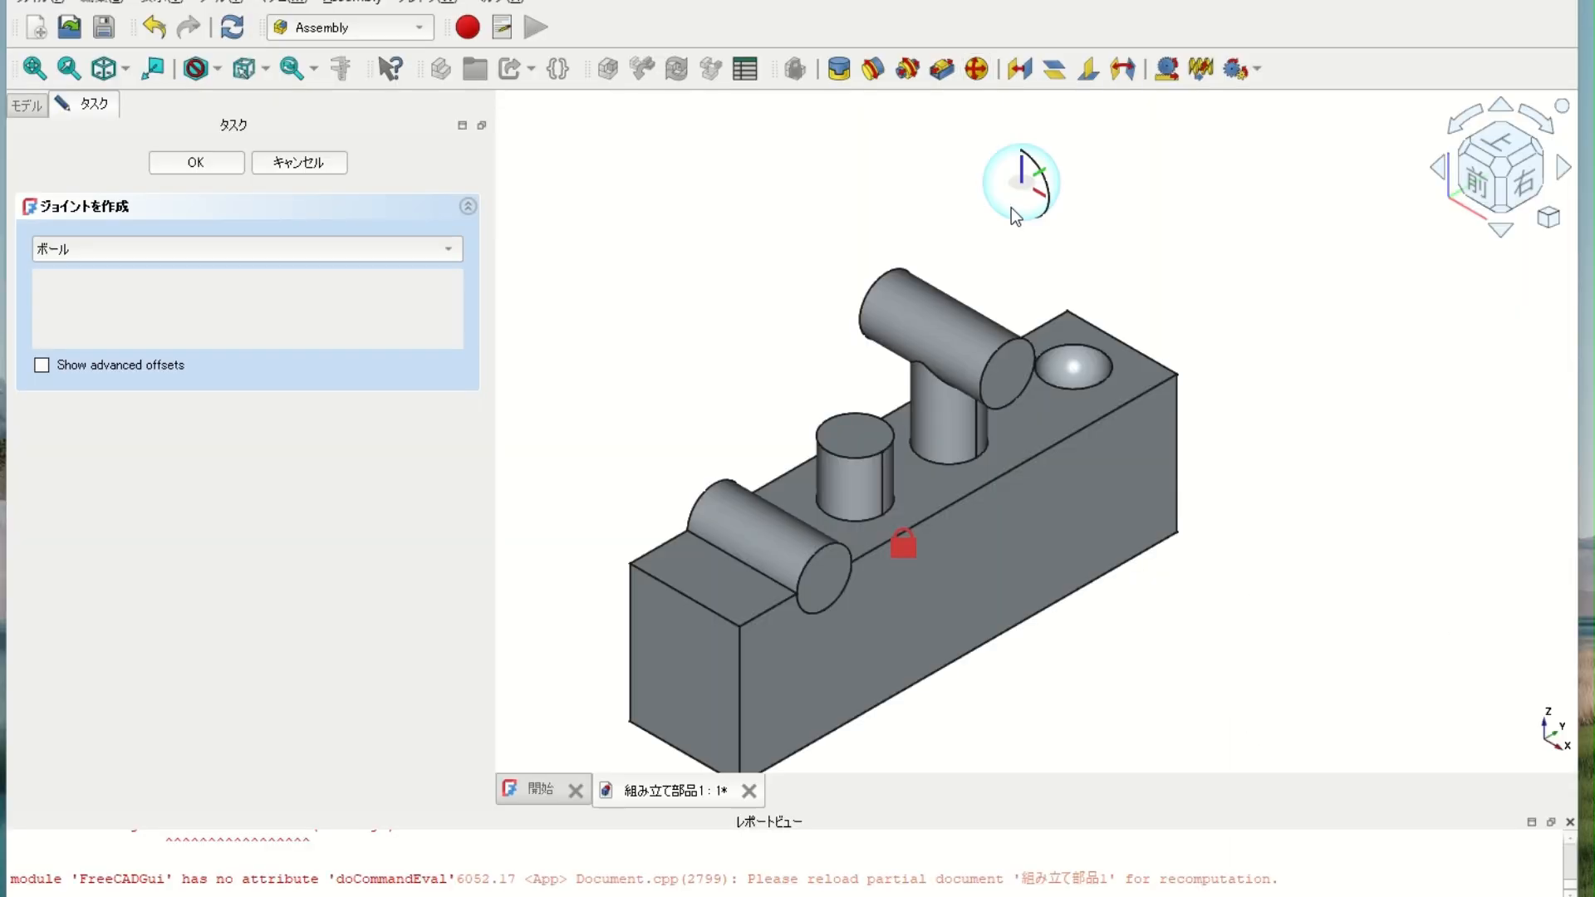
left_click(1011, 208)
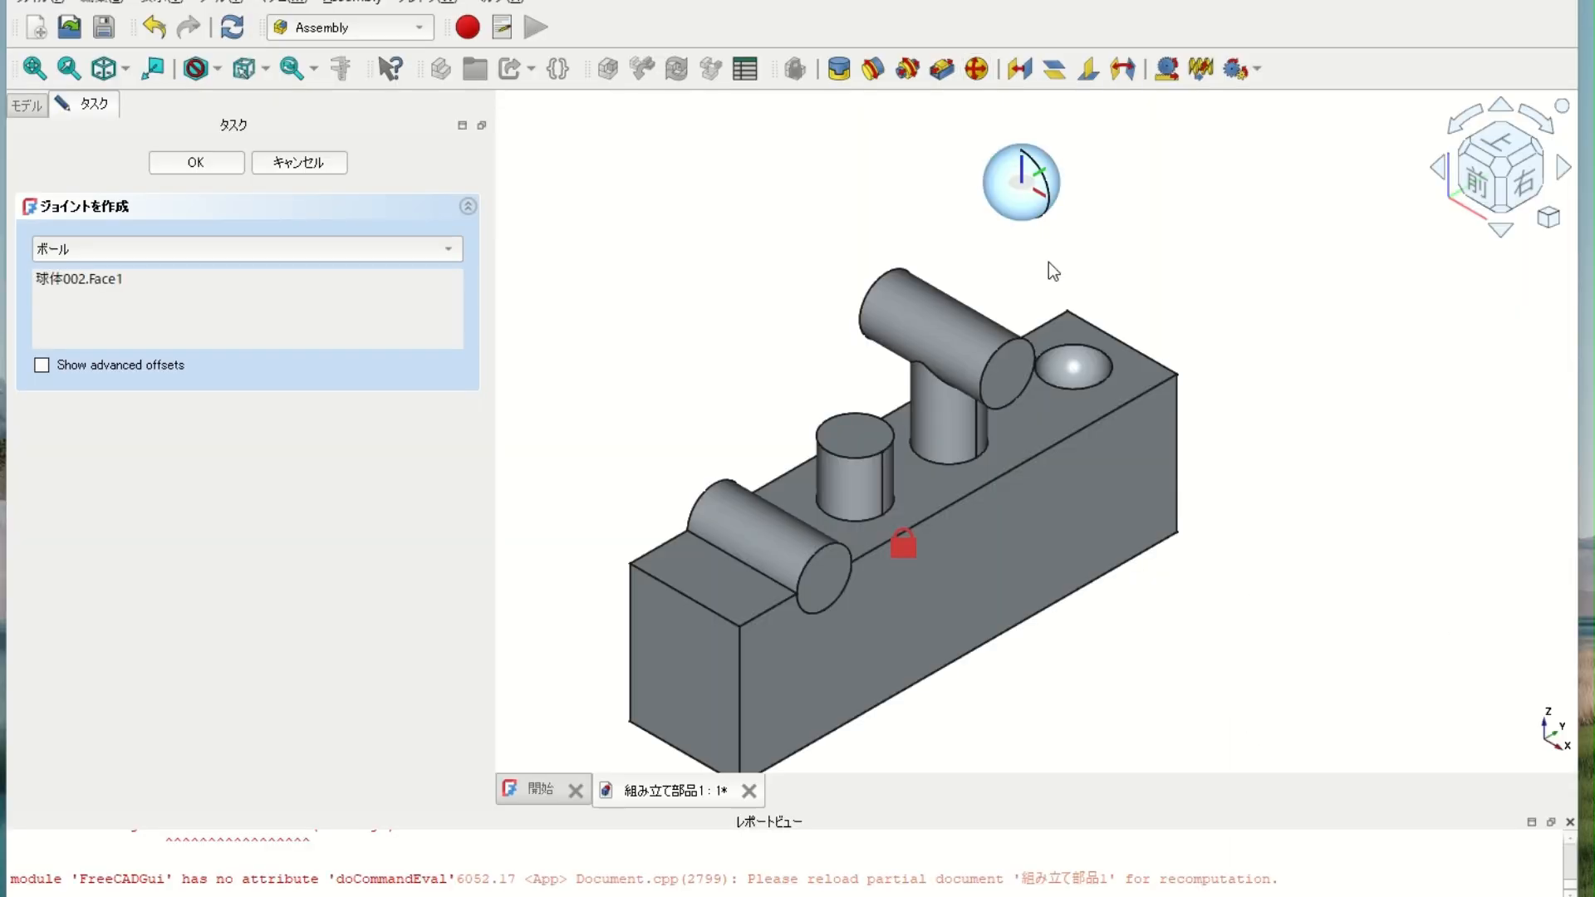
left_click(1065, 369)
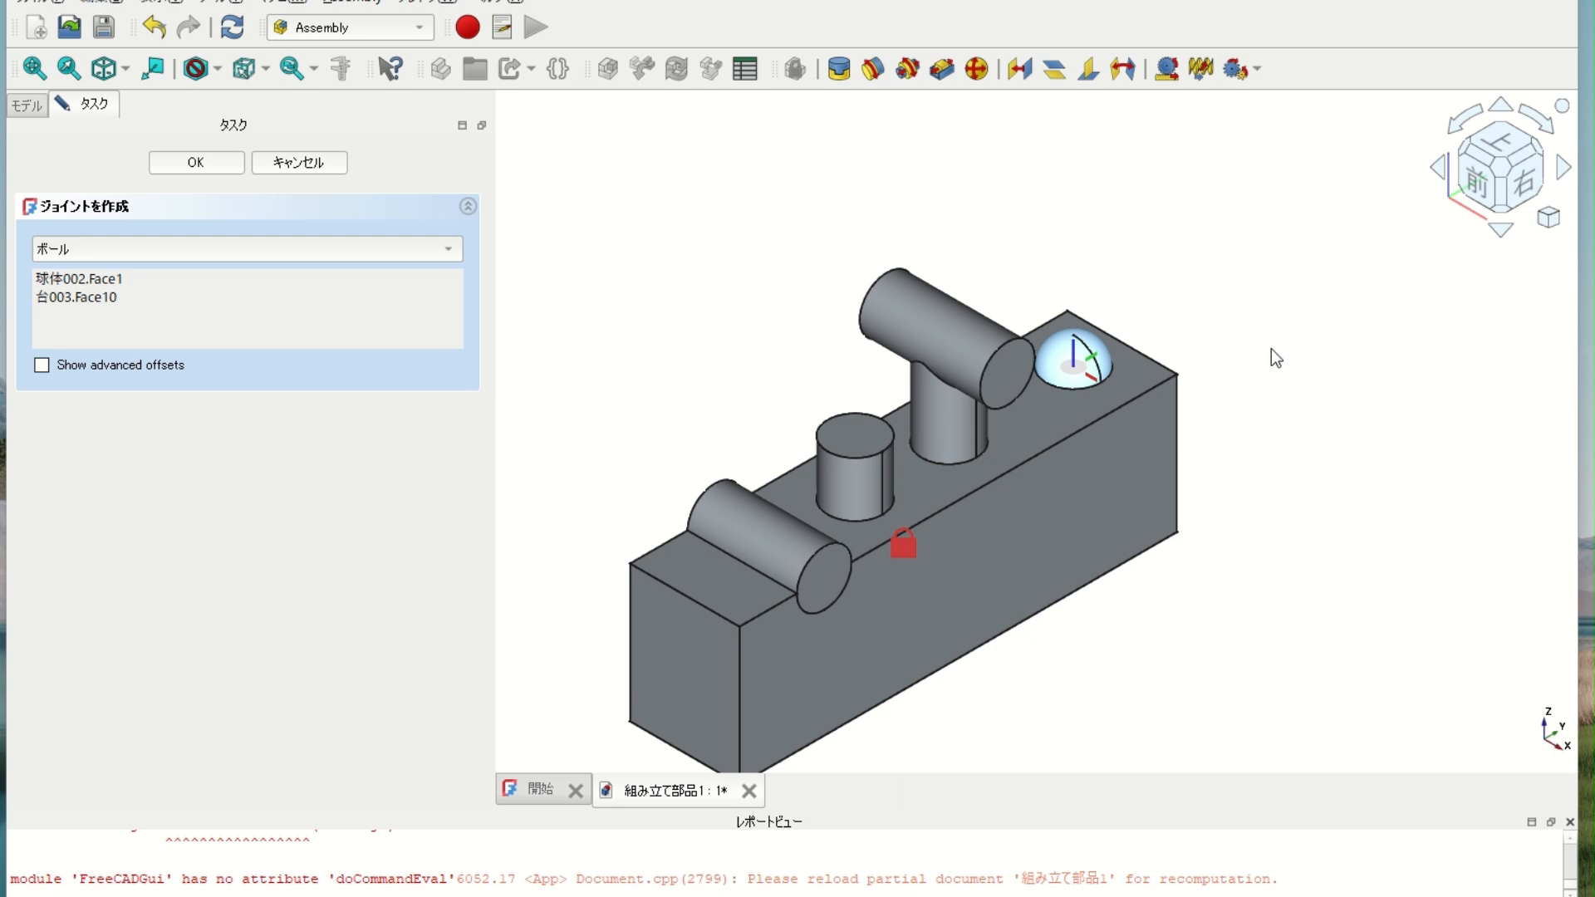
left_click(200, 163)
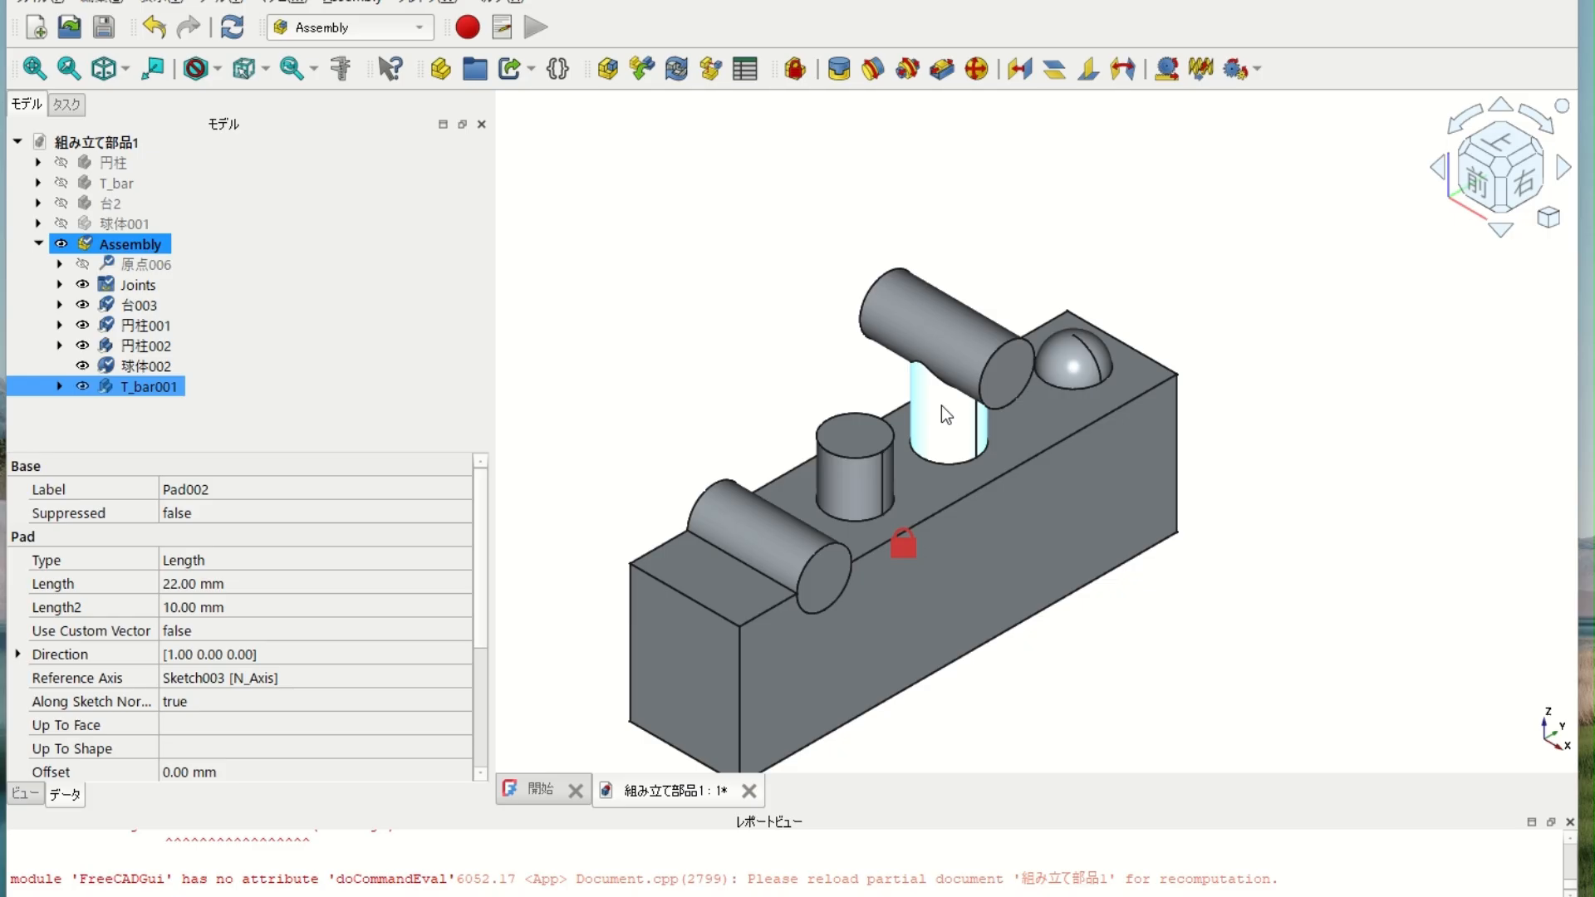
Step: Try to move the jointed T_bar upward out of its hole along the Z axis
double_click(940, 406)
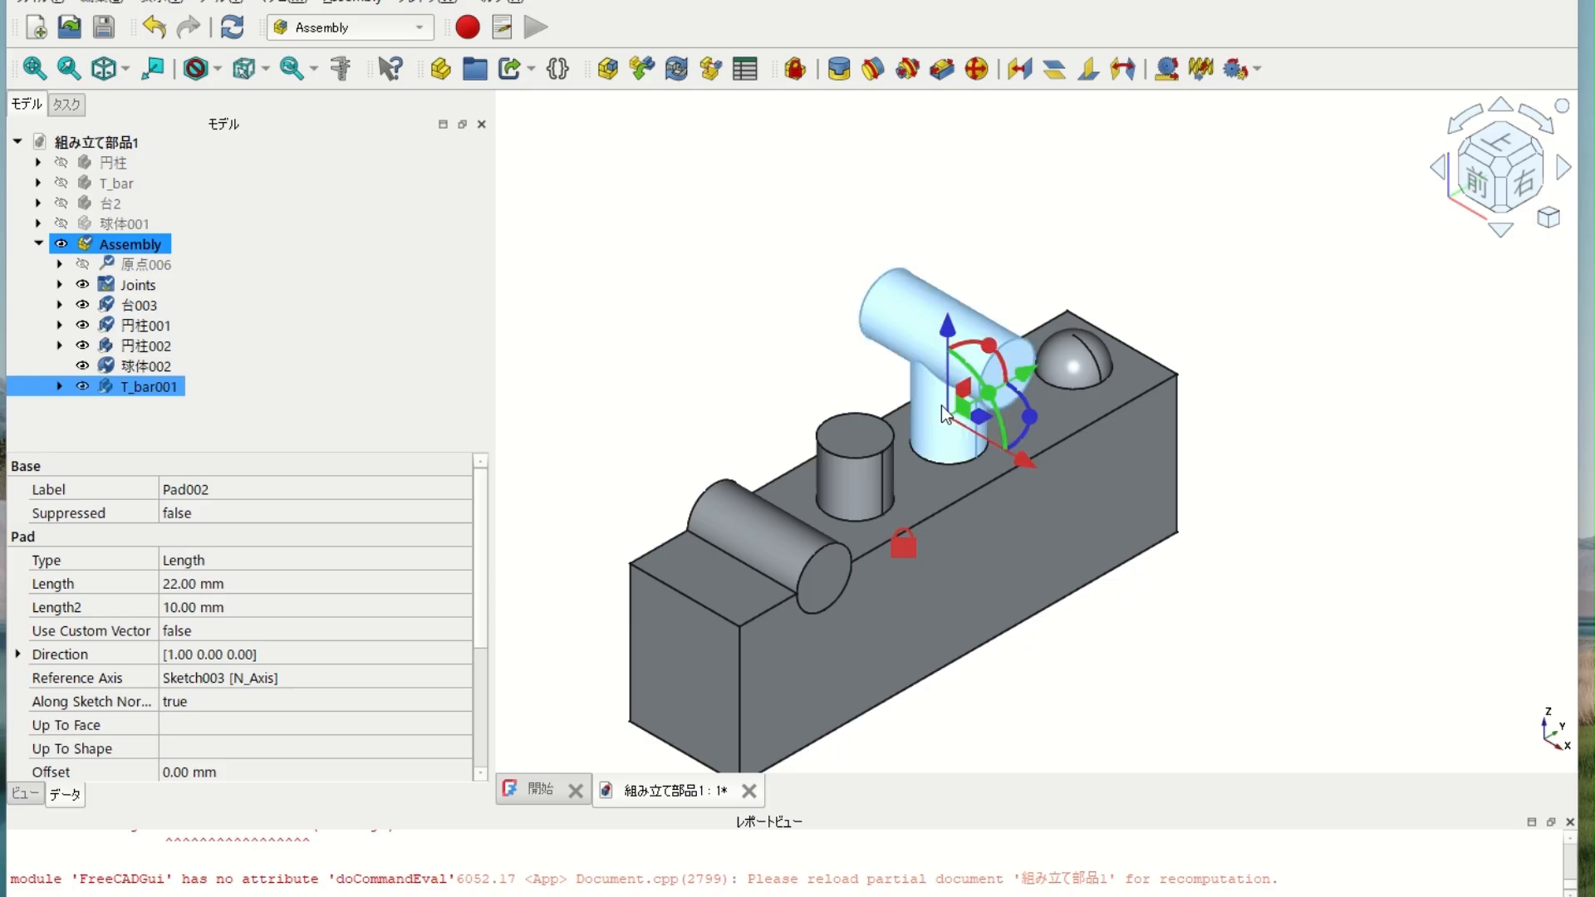
left_click_drag(946, 334, 865, 174)
left_click(1180, 251)
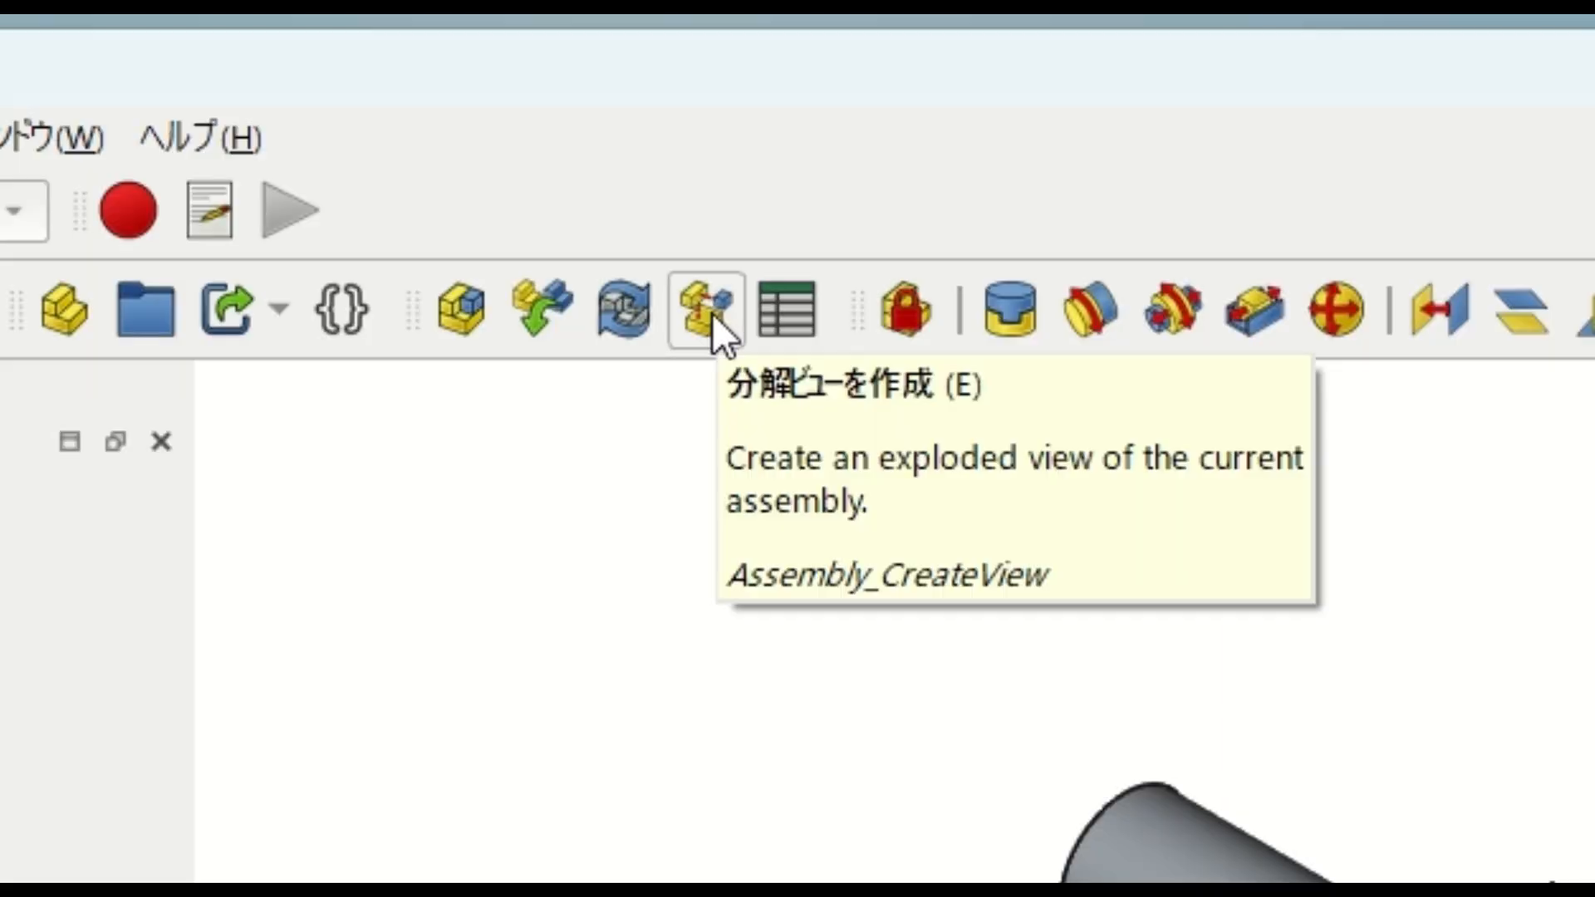
Step: Start an exploded view of the assembly and pull the groove's cylinder out of the base along its own axis
left_click(706, 311)
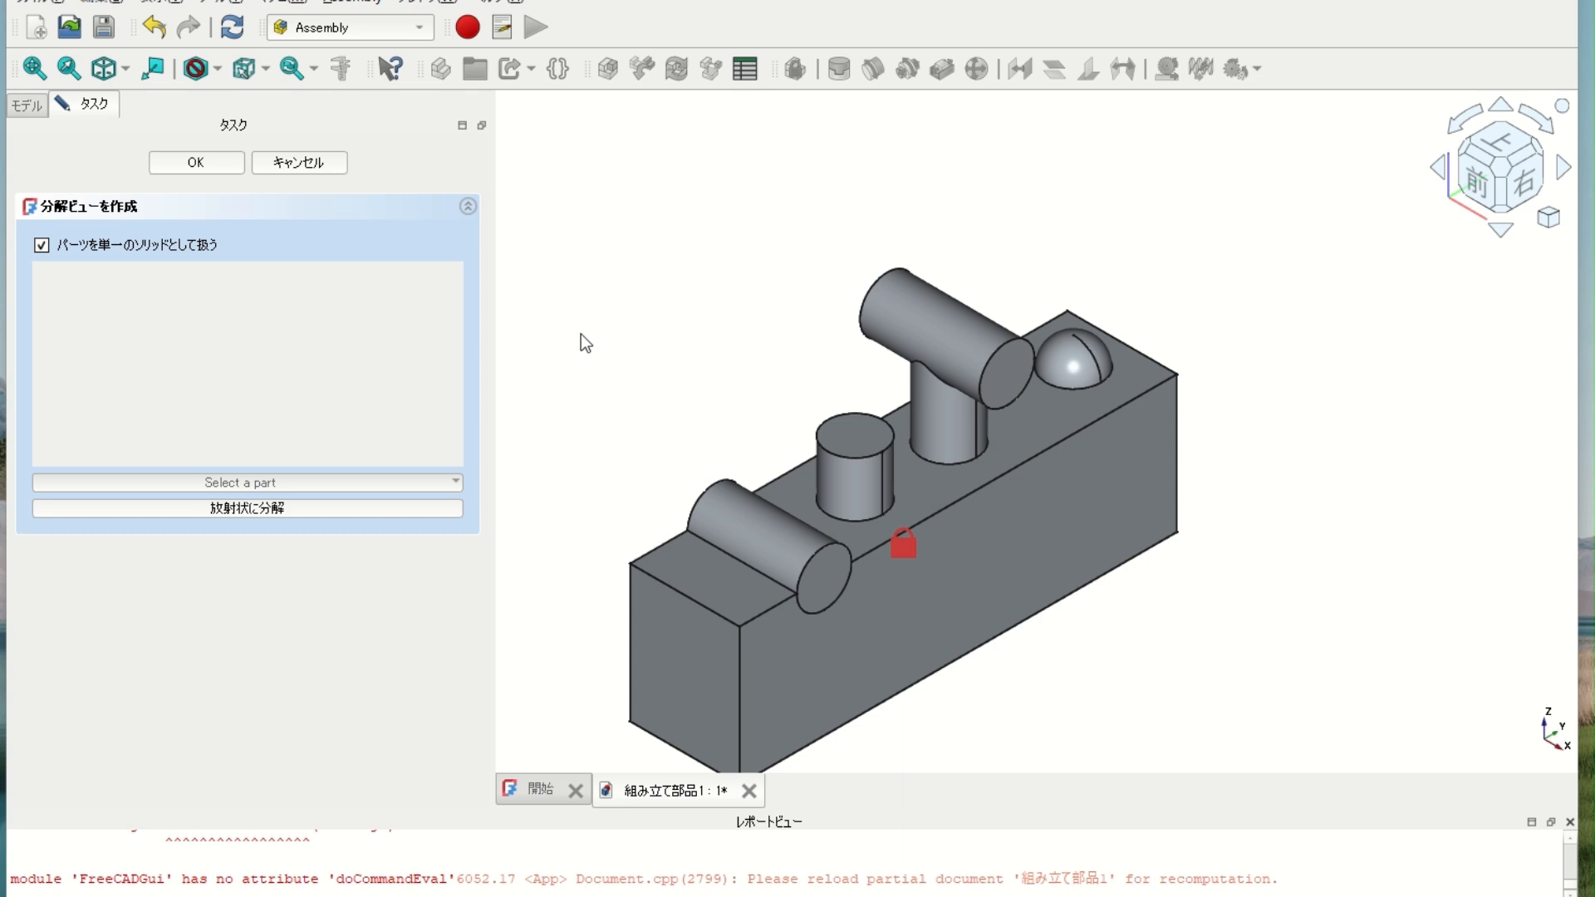
left_click(747, 521)
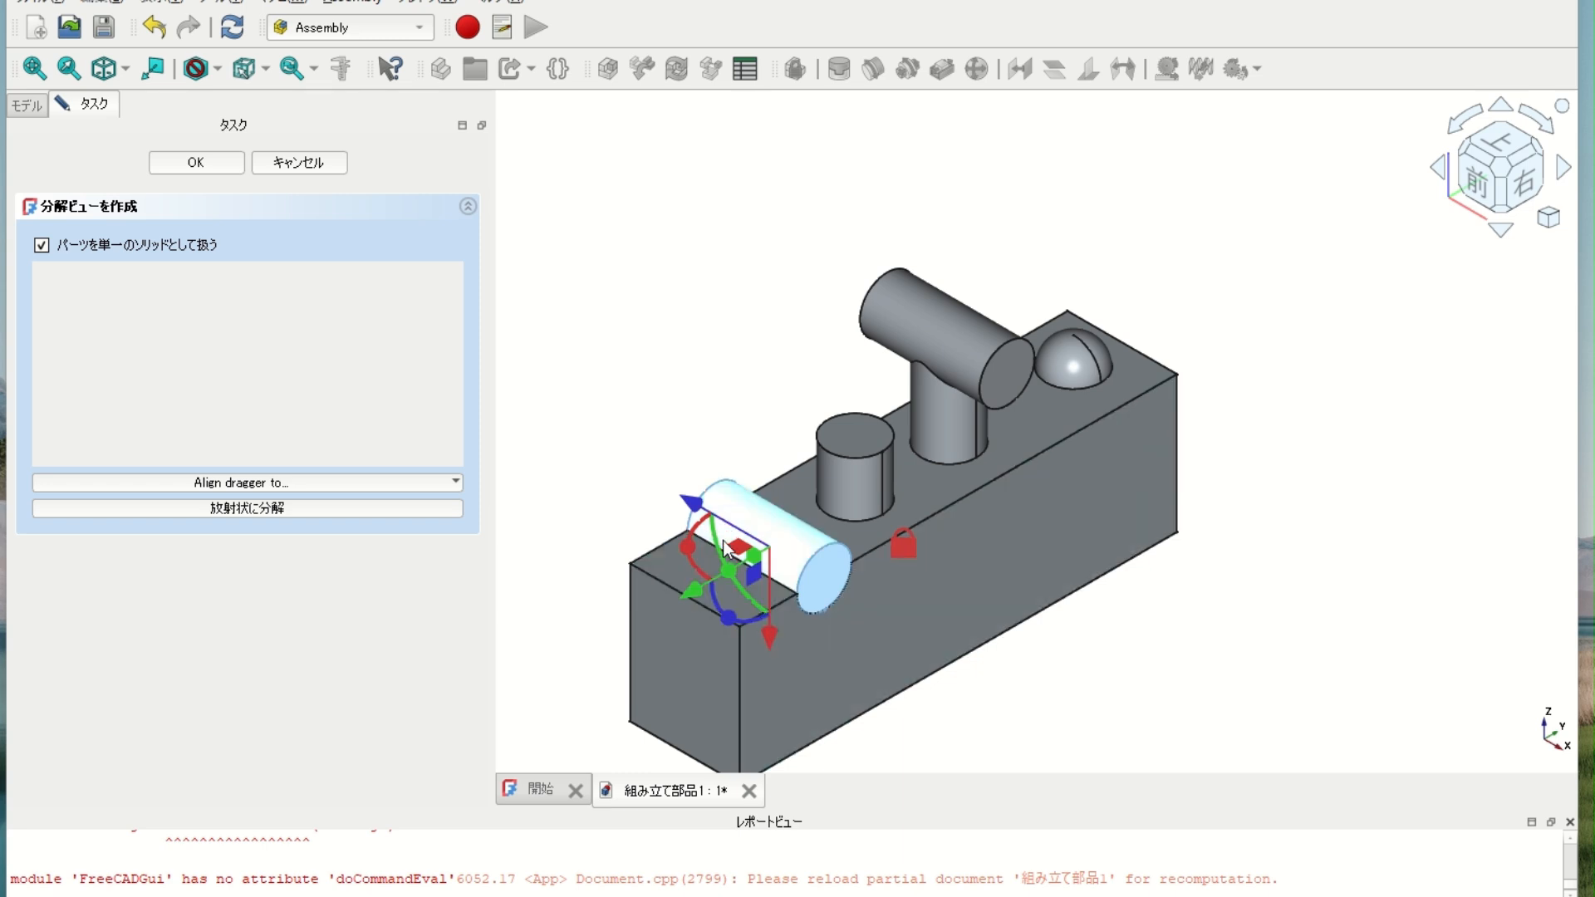
left_click_drag(696, 509, 551, 257)
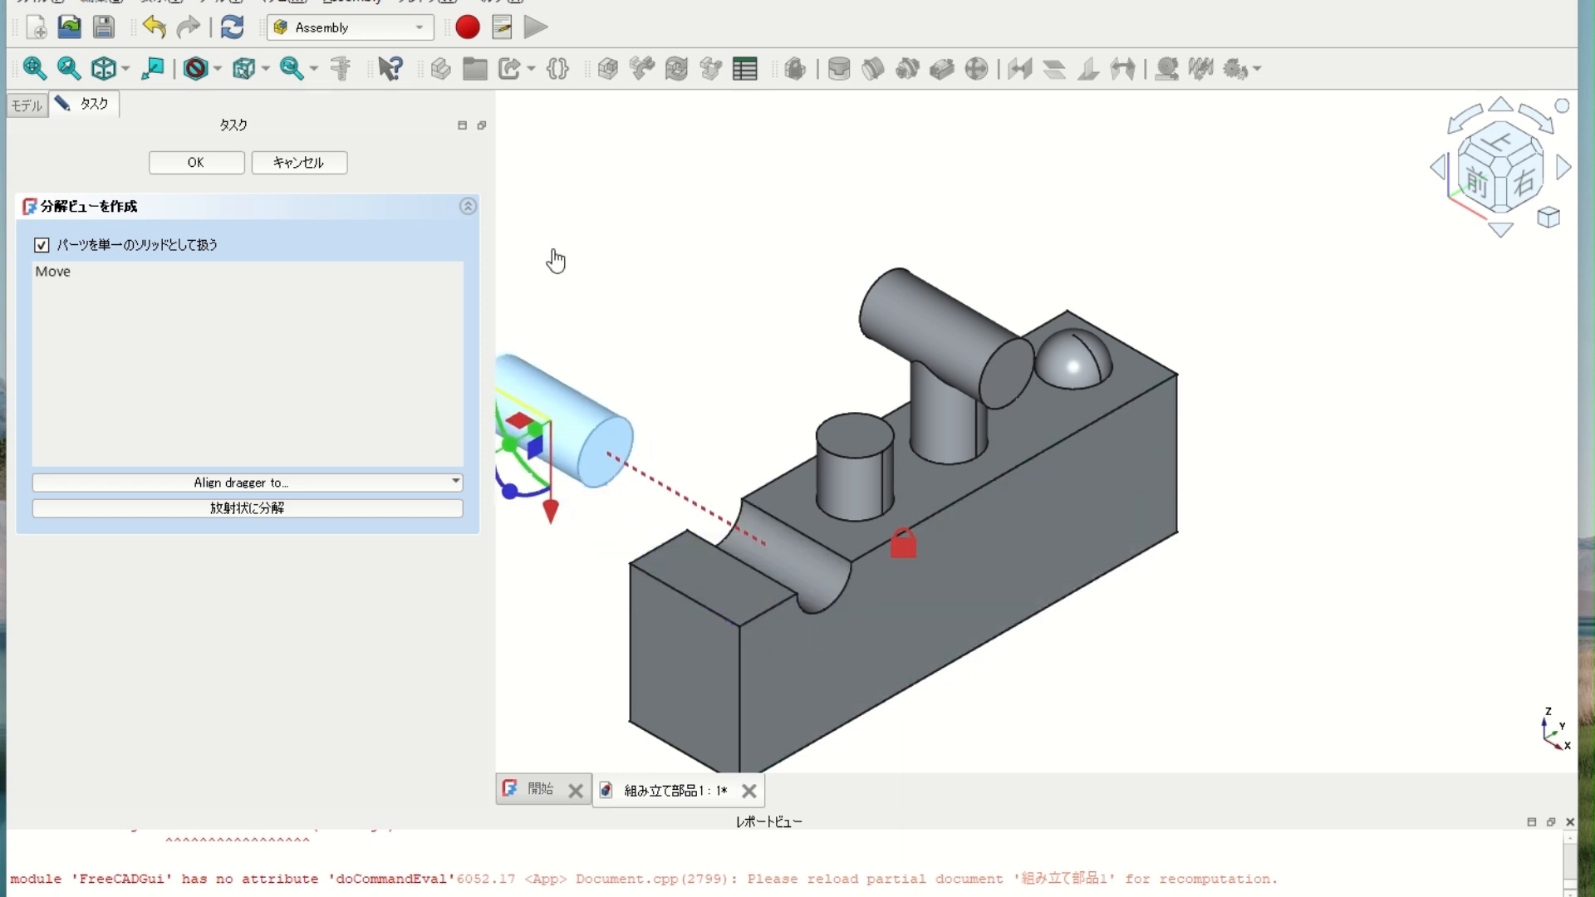
Step: Pull the upright cylinder straight up out of its hole and the T_bar sideways away from the base in the exploded view
left_click(873, 460)
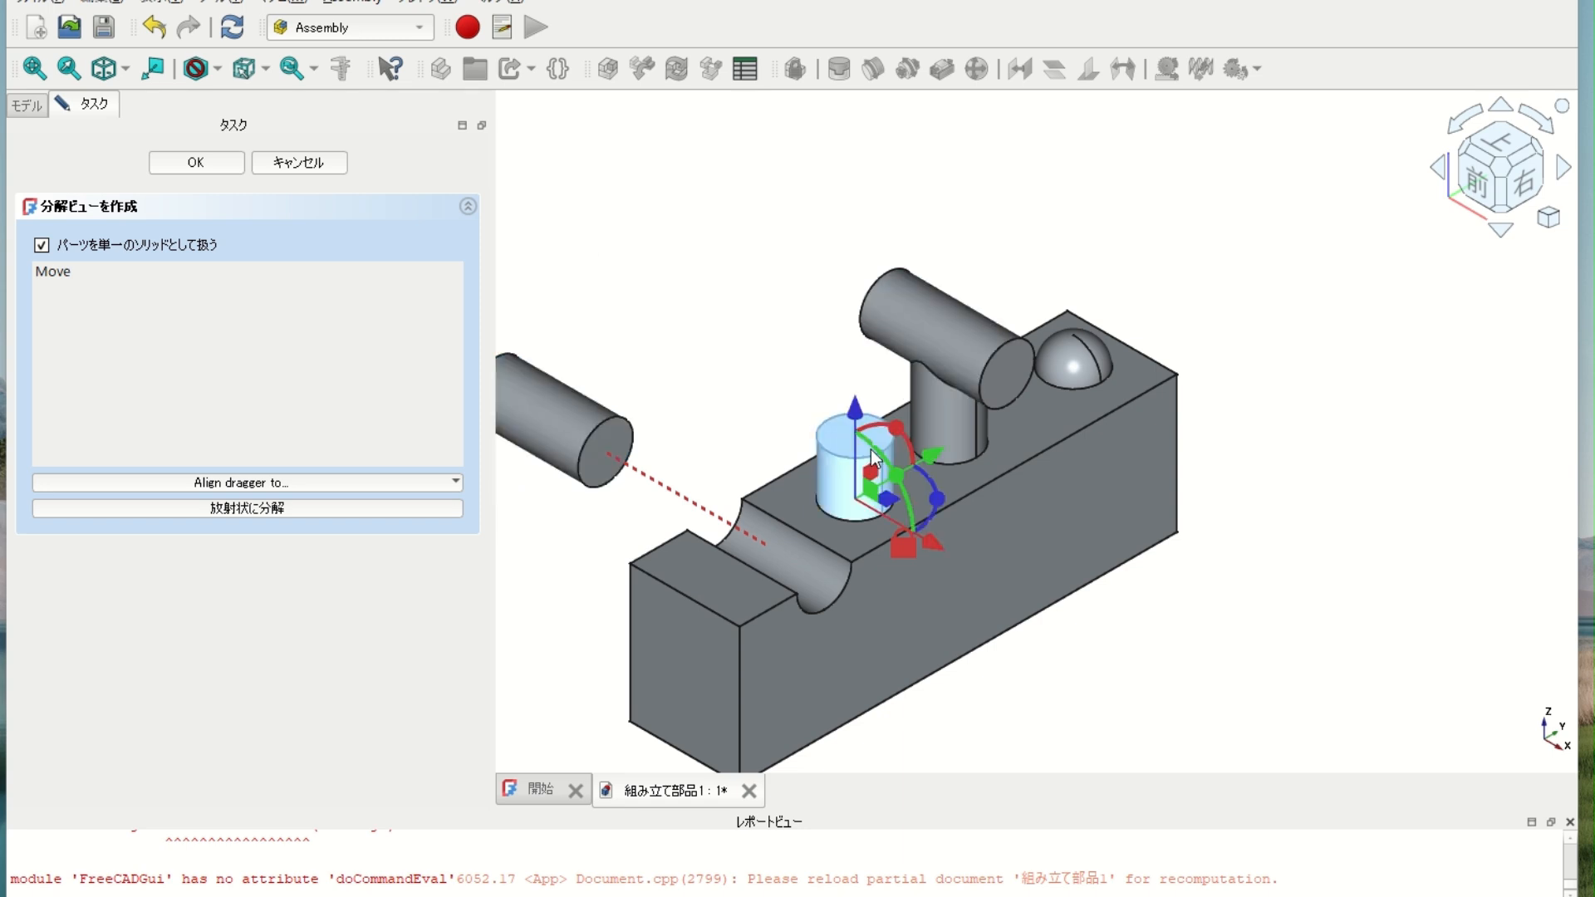
left_click(860, 413)
left_click_drag(860, 413, 860, 133)
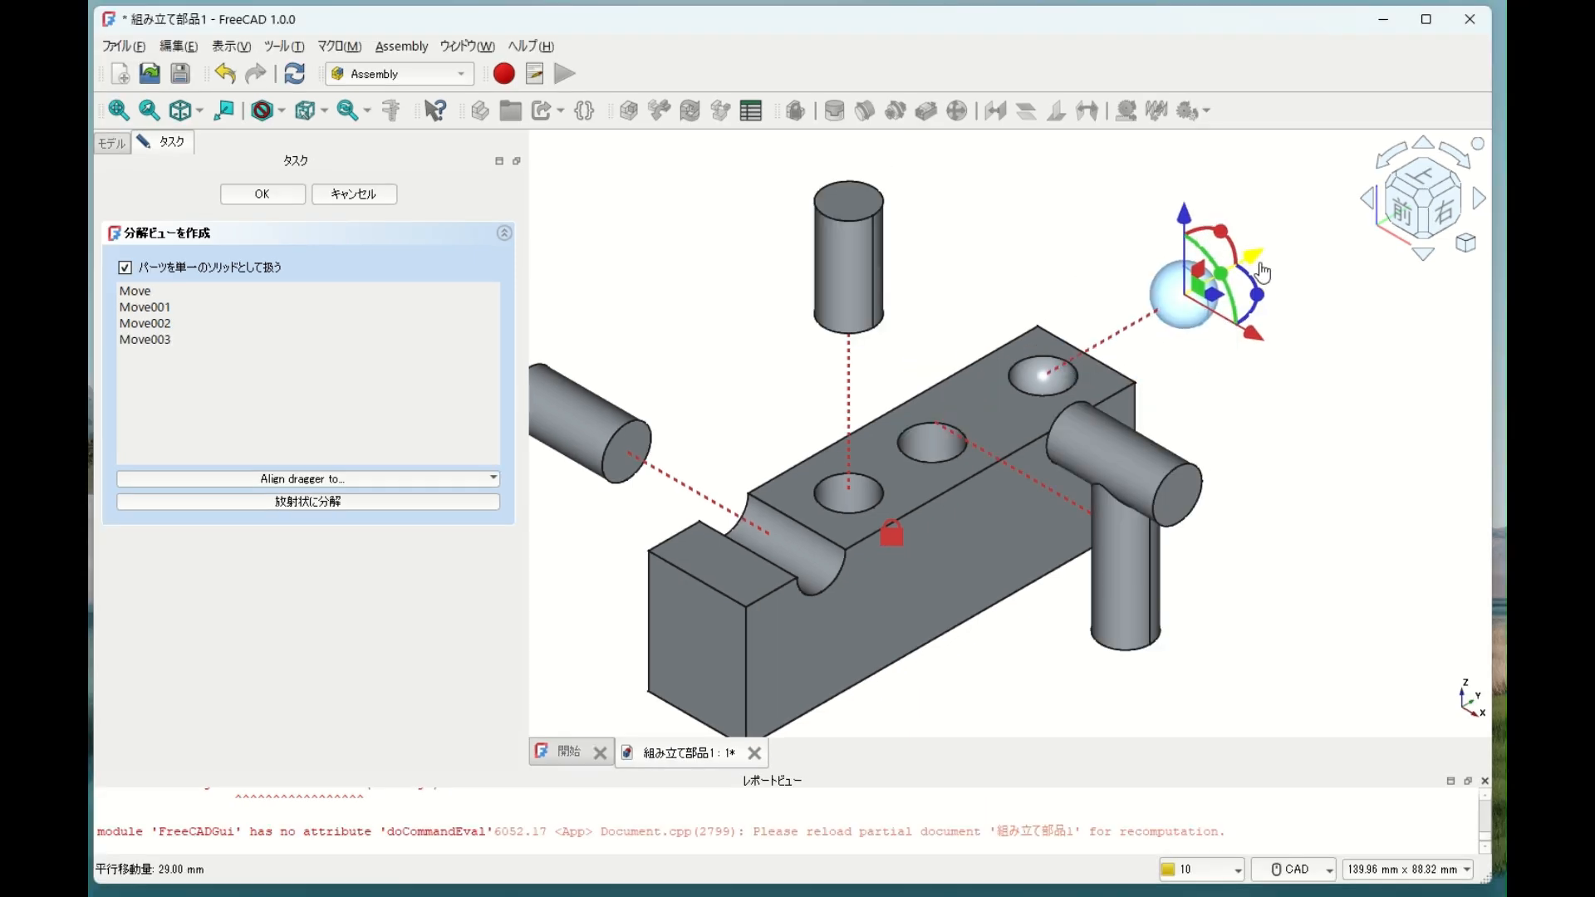
Step: Pull the sphere about 35 mm away from its socket along the base's length and accept the exploded view
left_click_drag(1262, 271, 1289, 256)
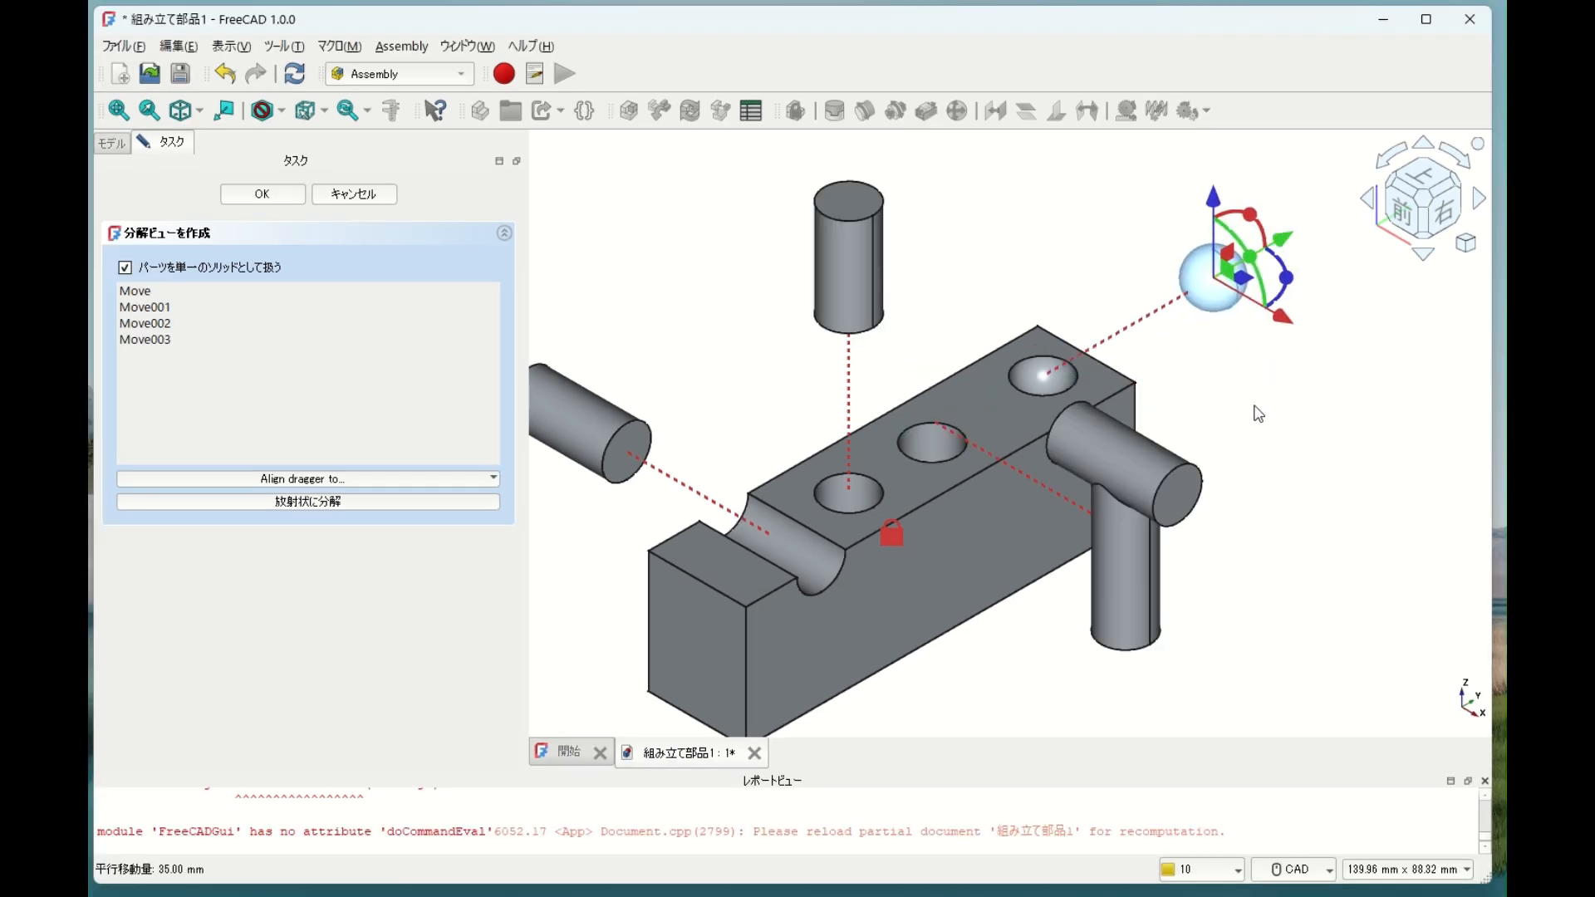
scroll(1248, 417, "down", 1)
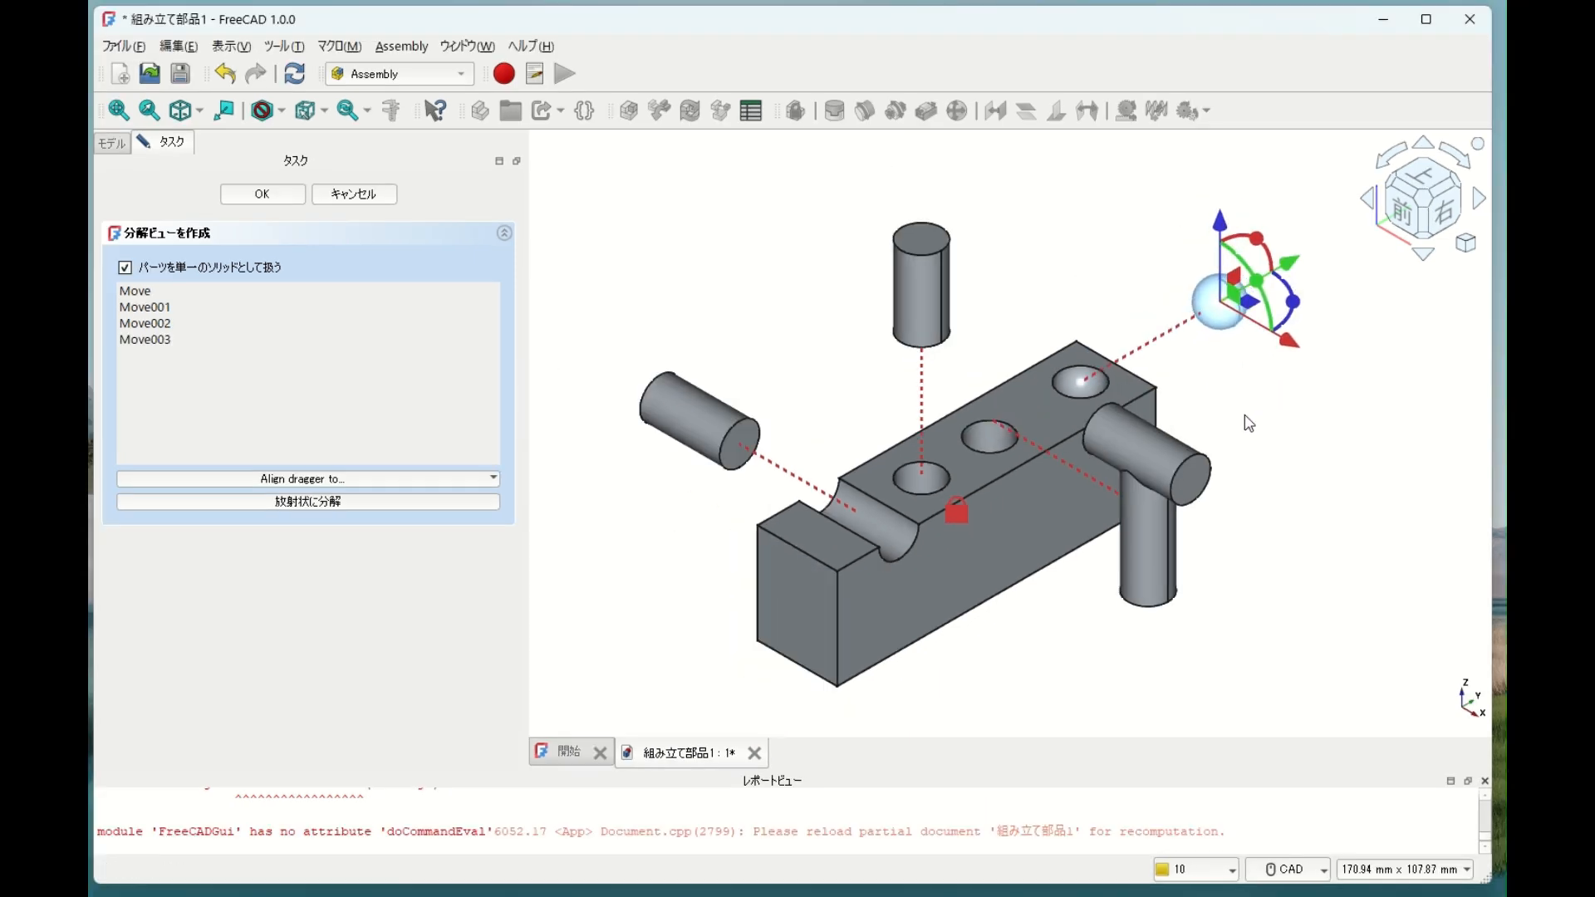
left_click(1320, 472)
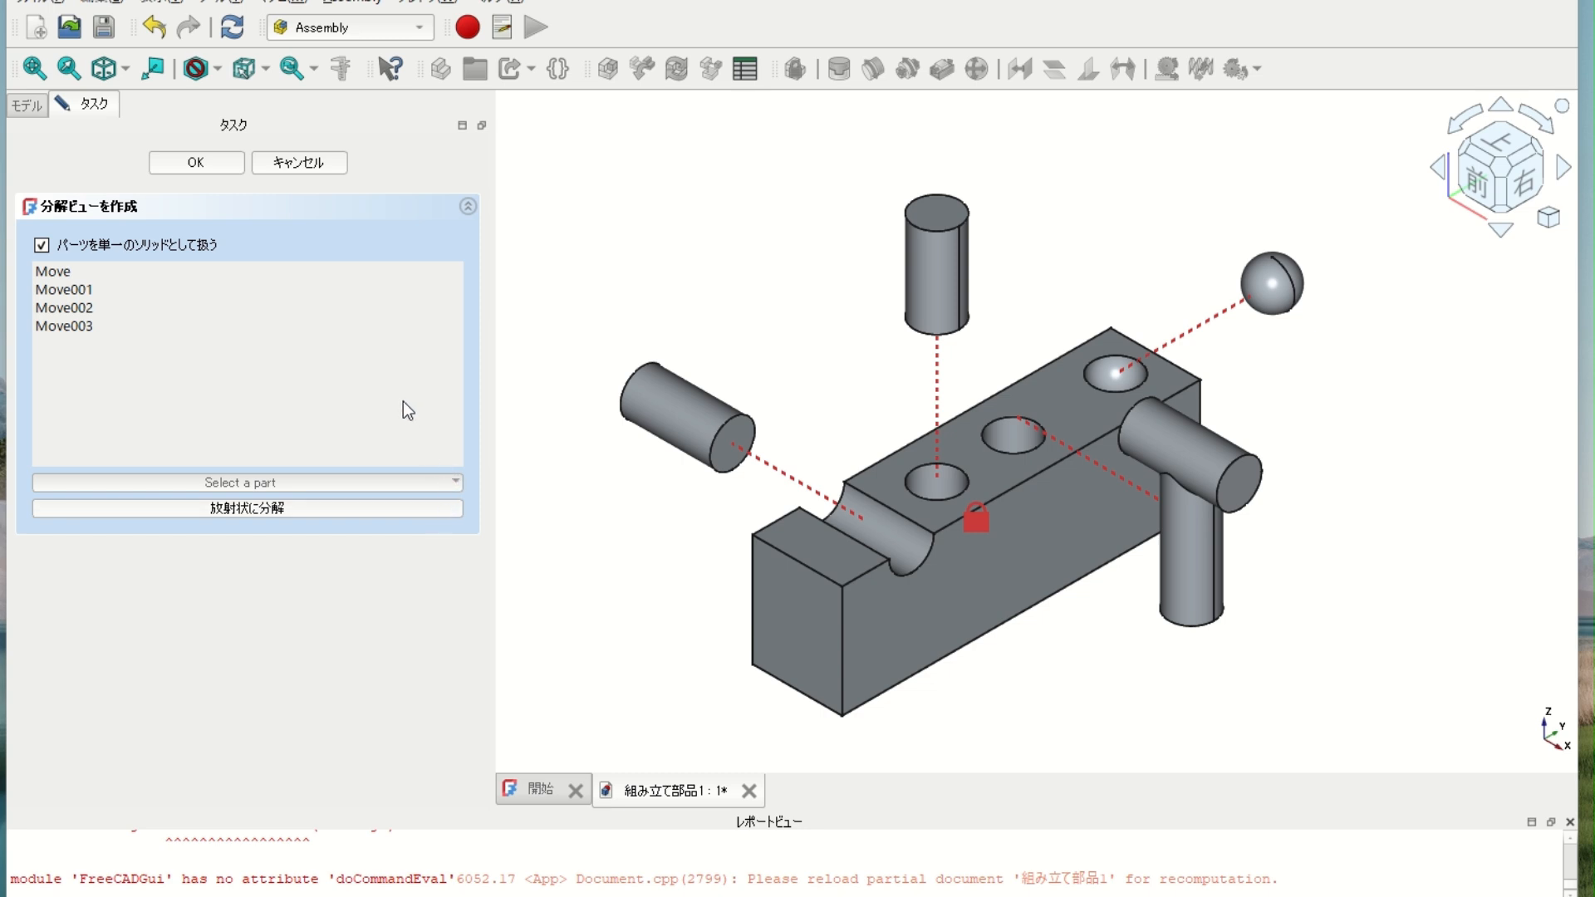
left_click(236, 161)
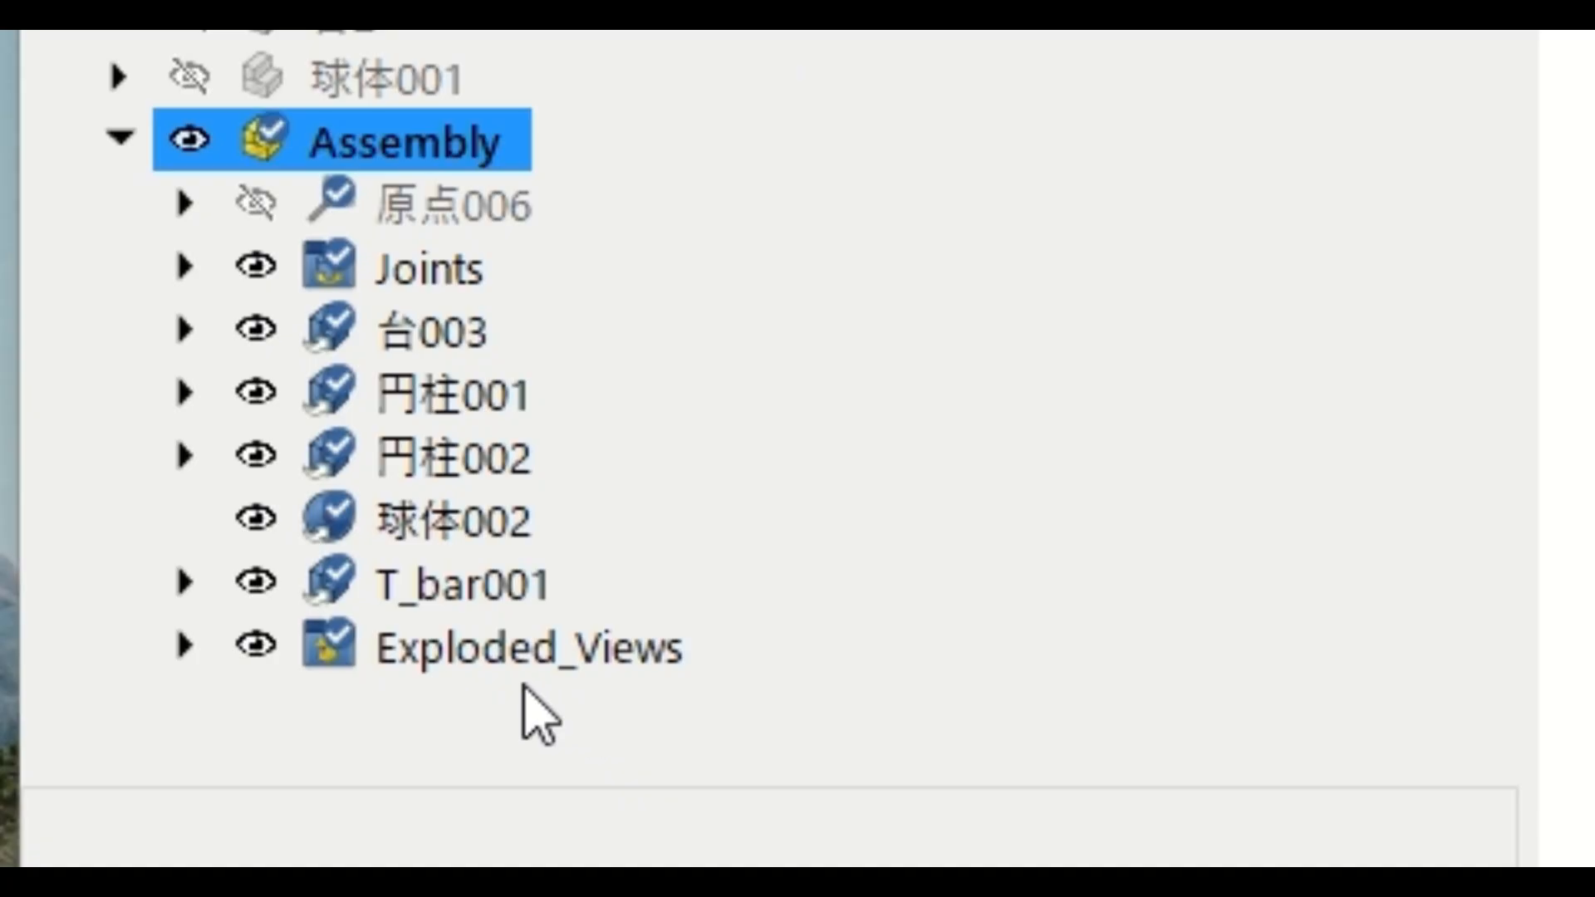
Step: Toggle the visibility of the Exploded_Views group off and on, and reopen its Exploded_View for editing
left_click(511, 656)
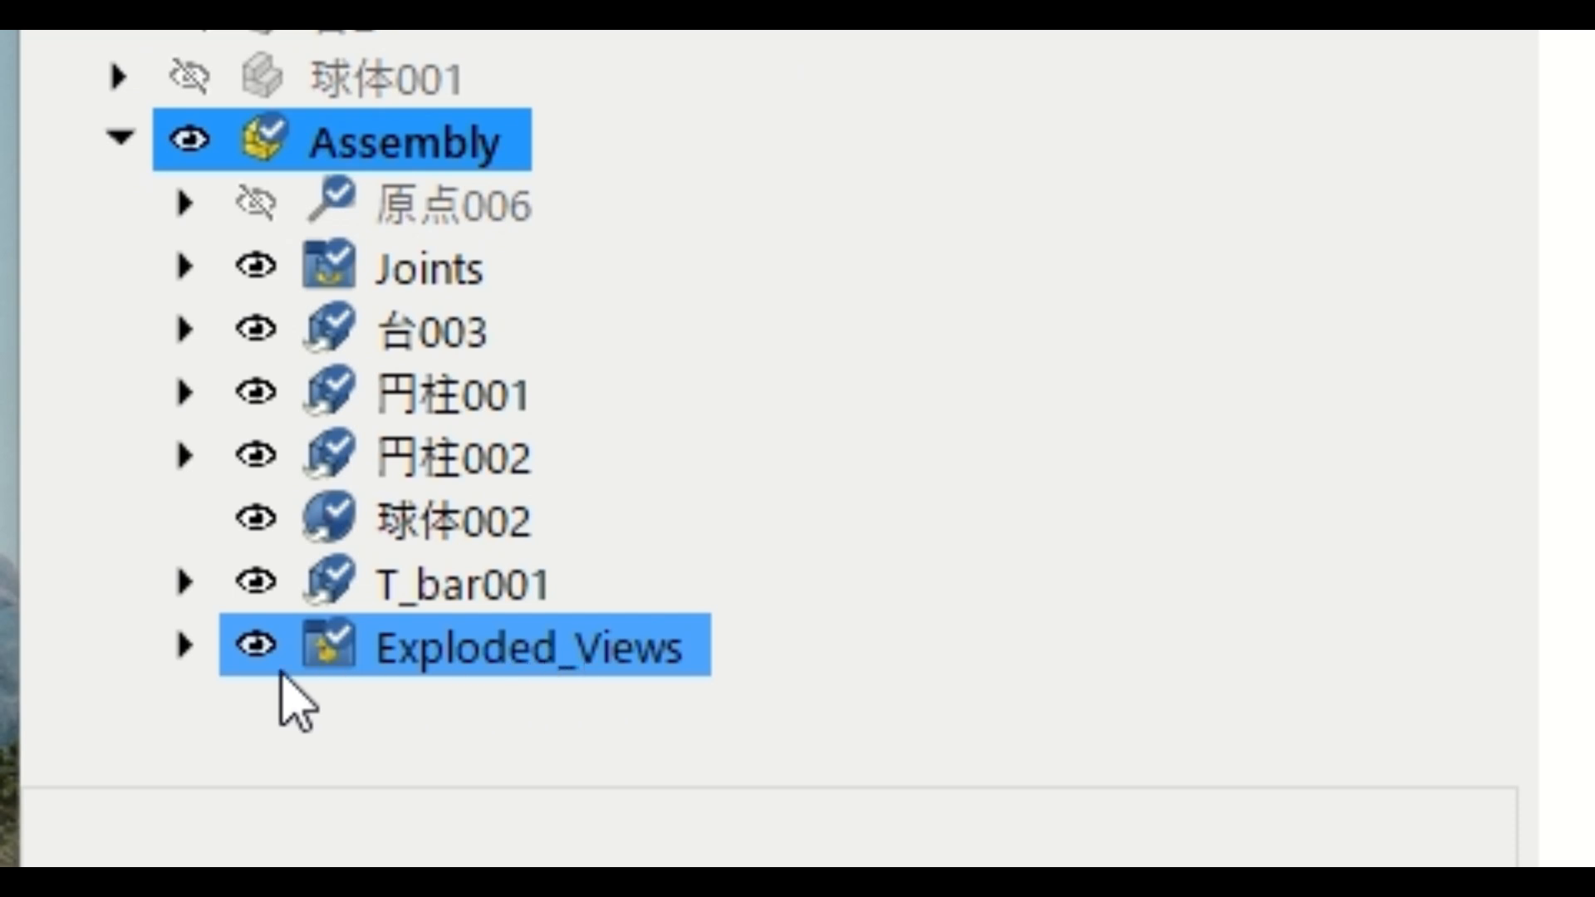
left_click(237, 661)
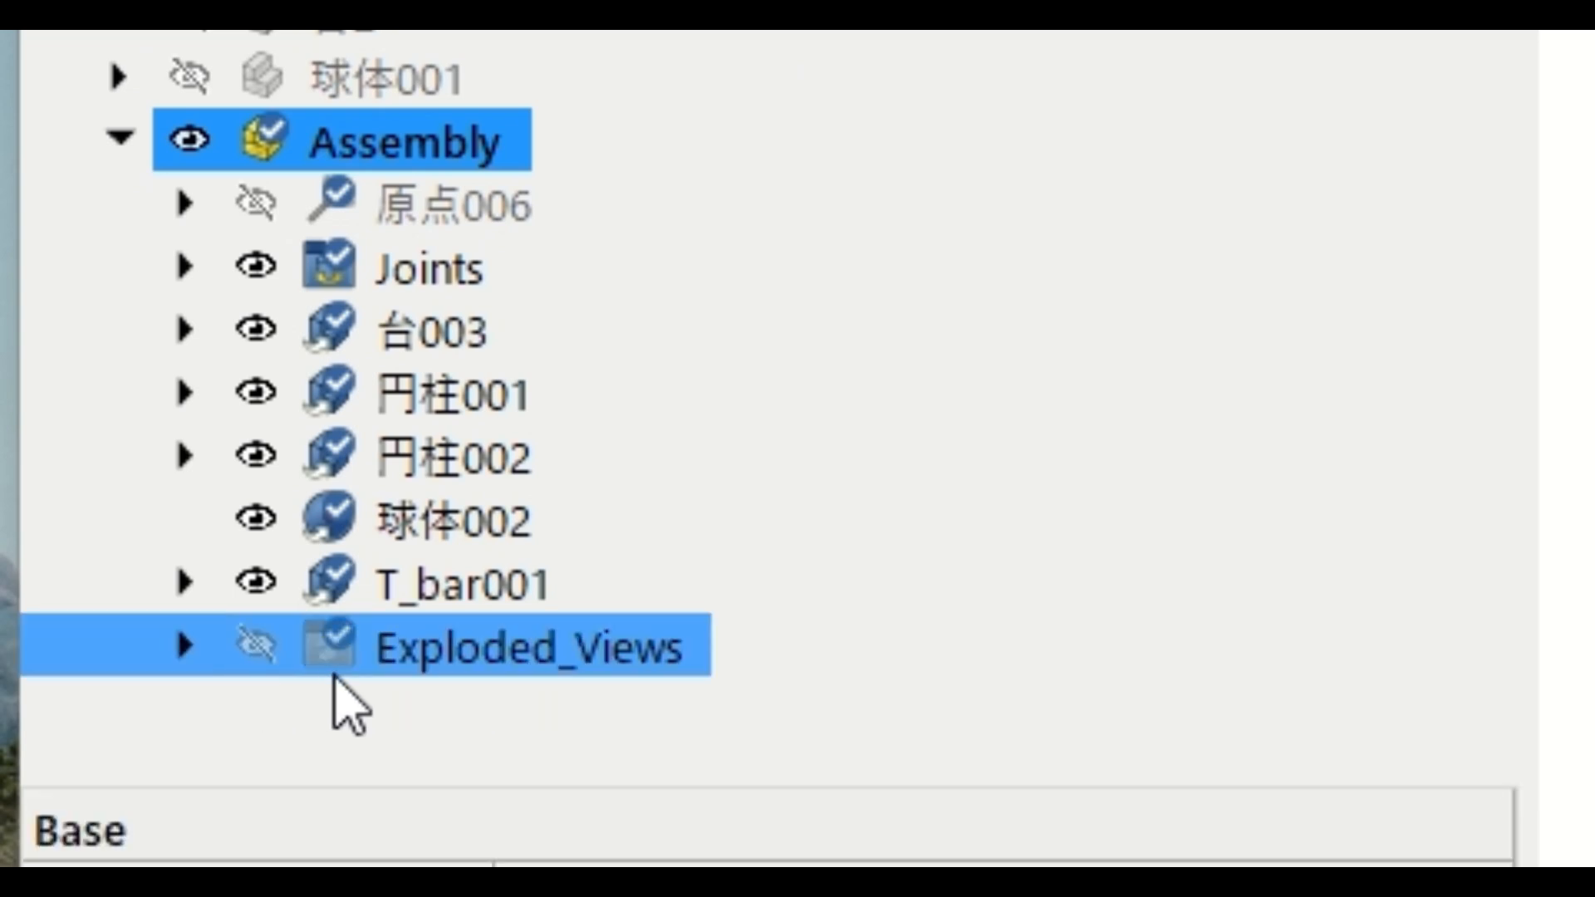
left_click(254, 647)
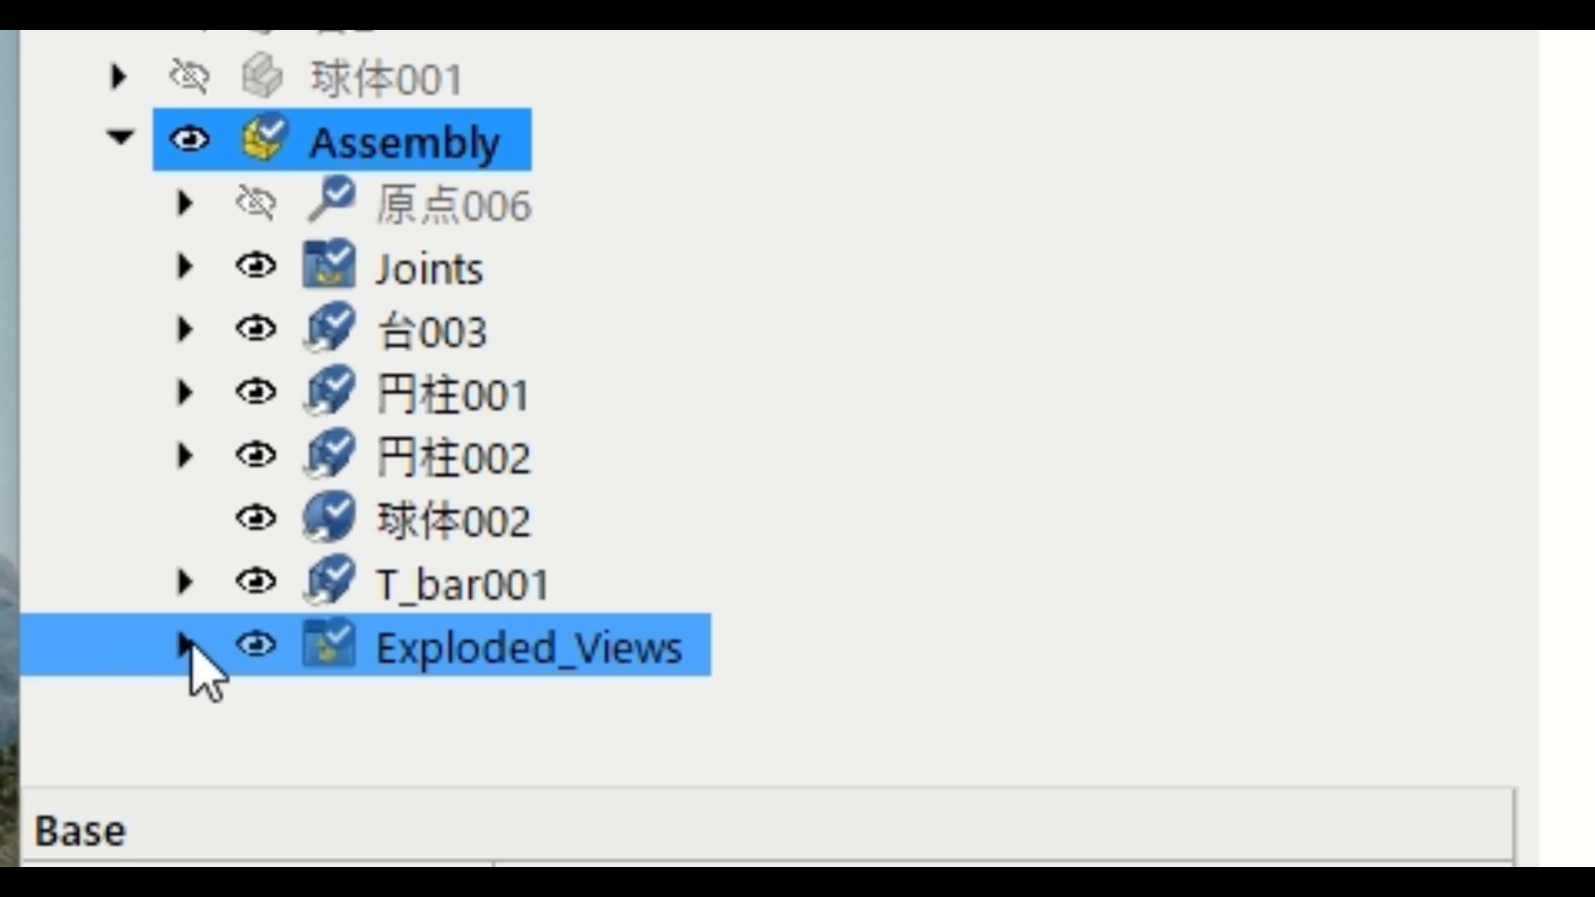
left_click(188, 646)
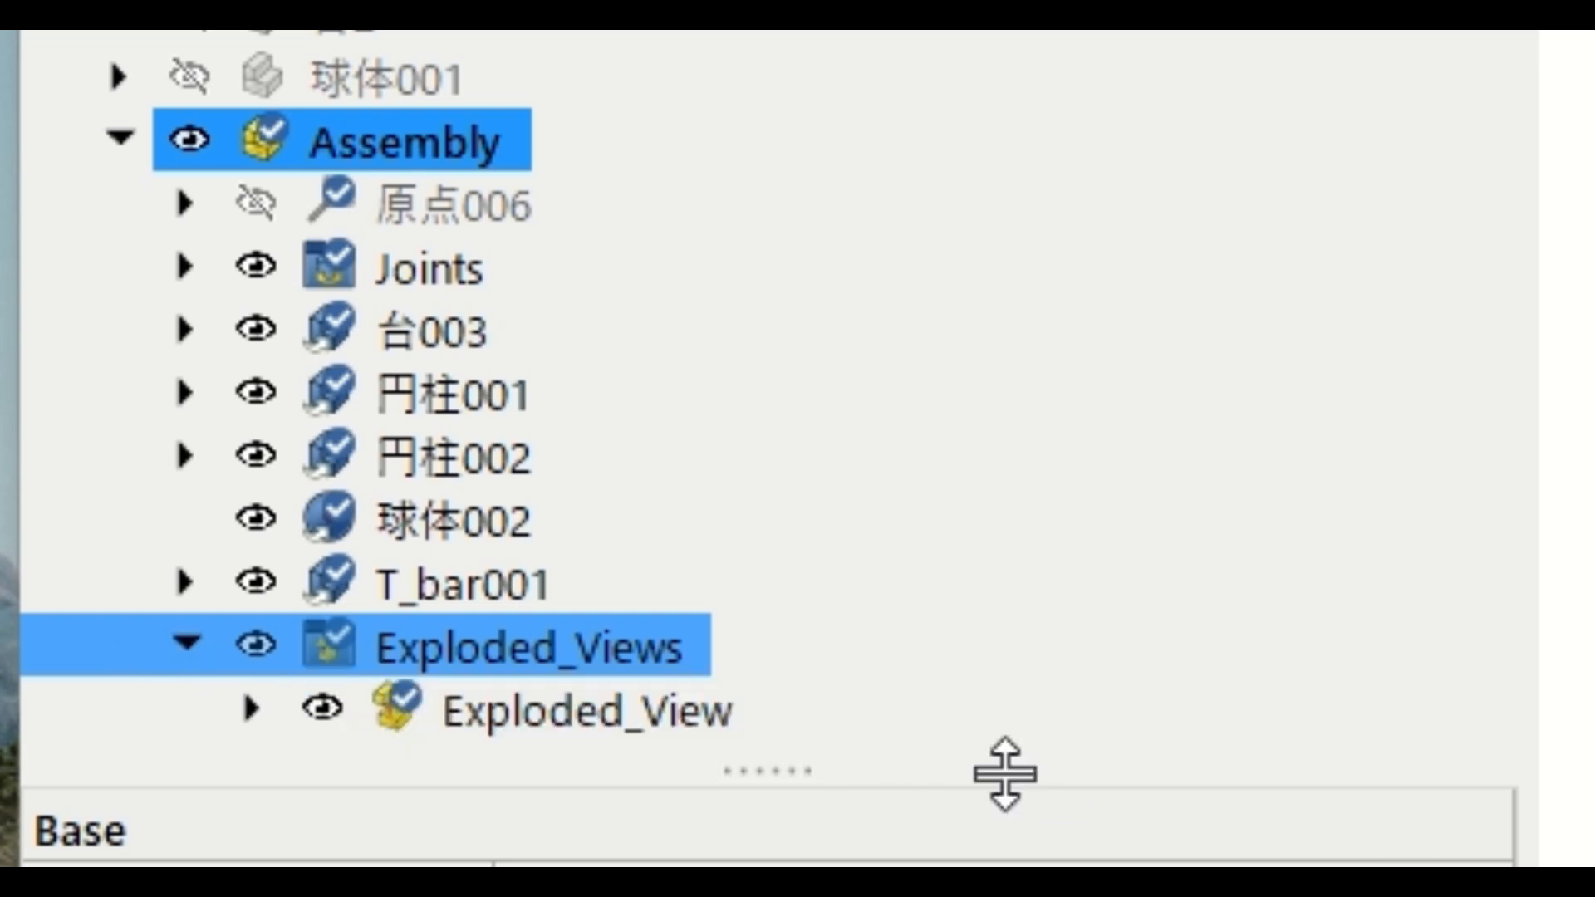
left_click(646, 730)
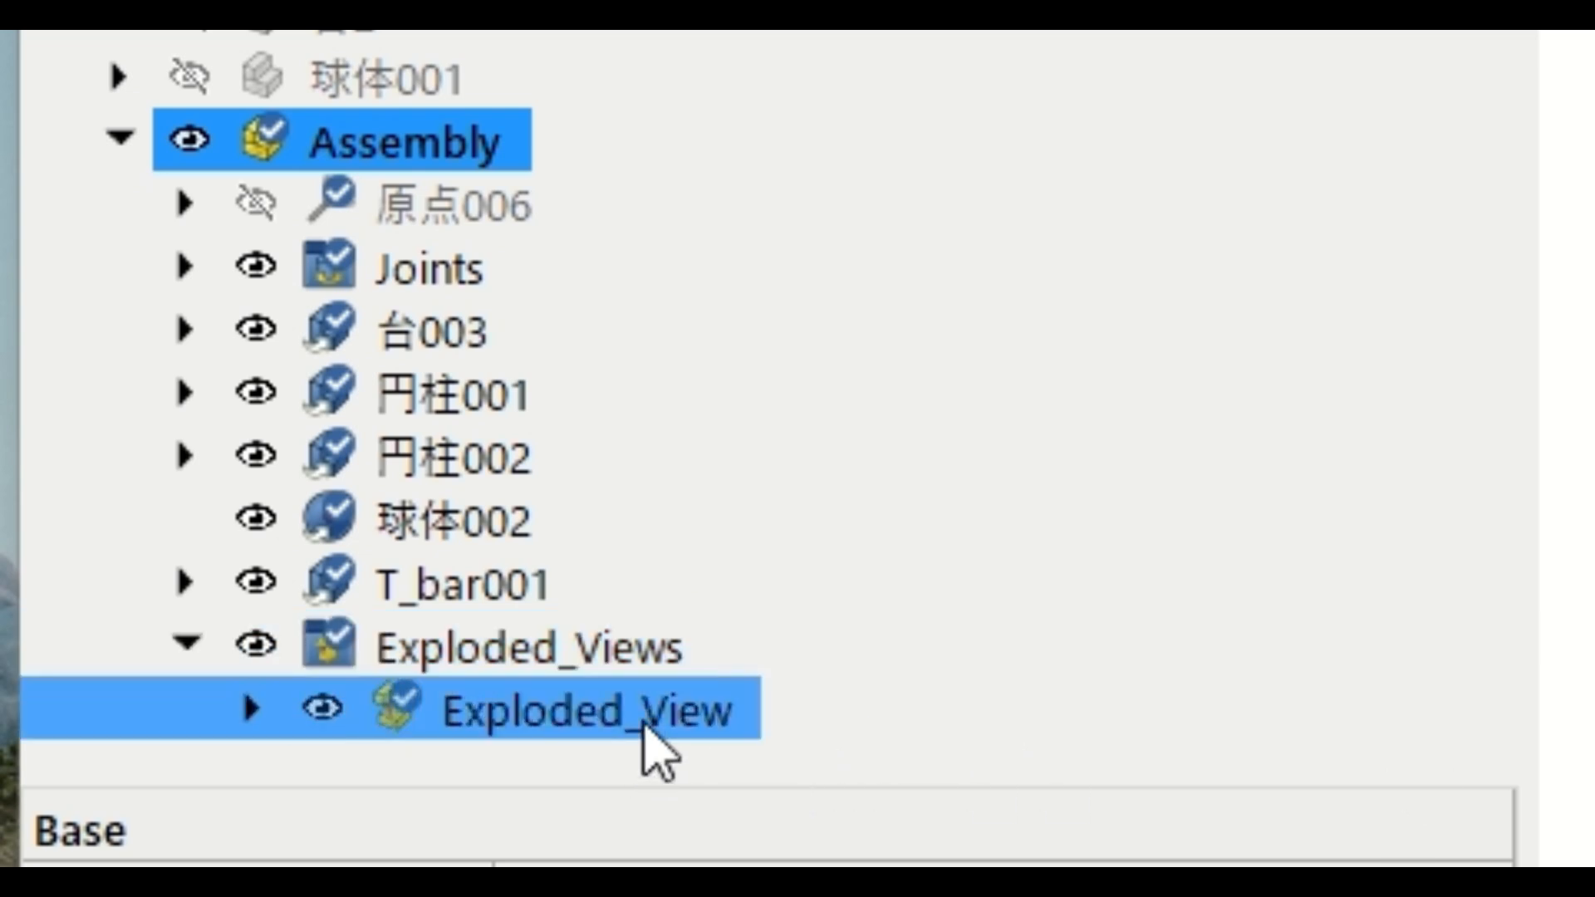
double_click(645, 727)
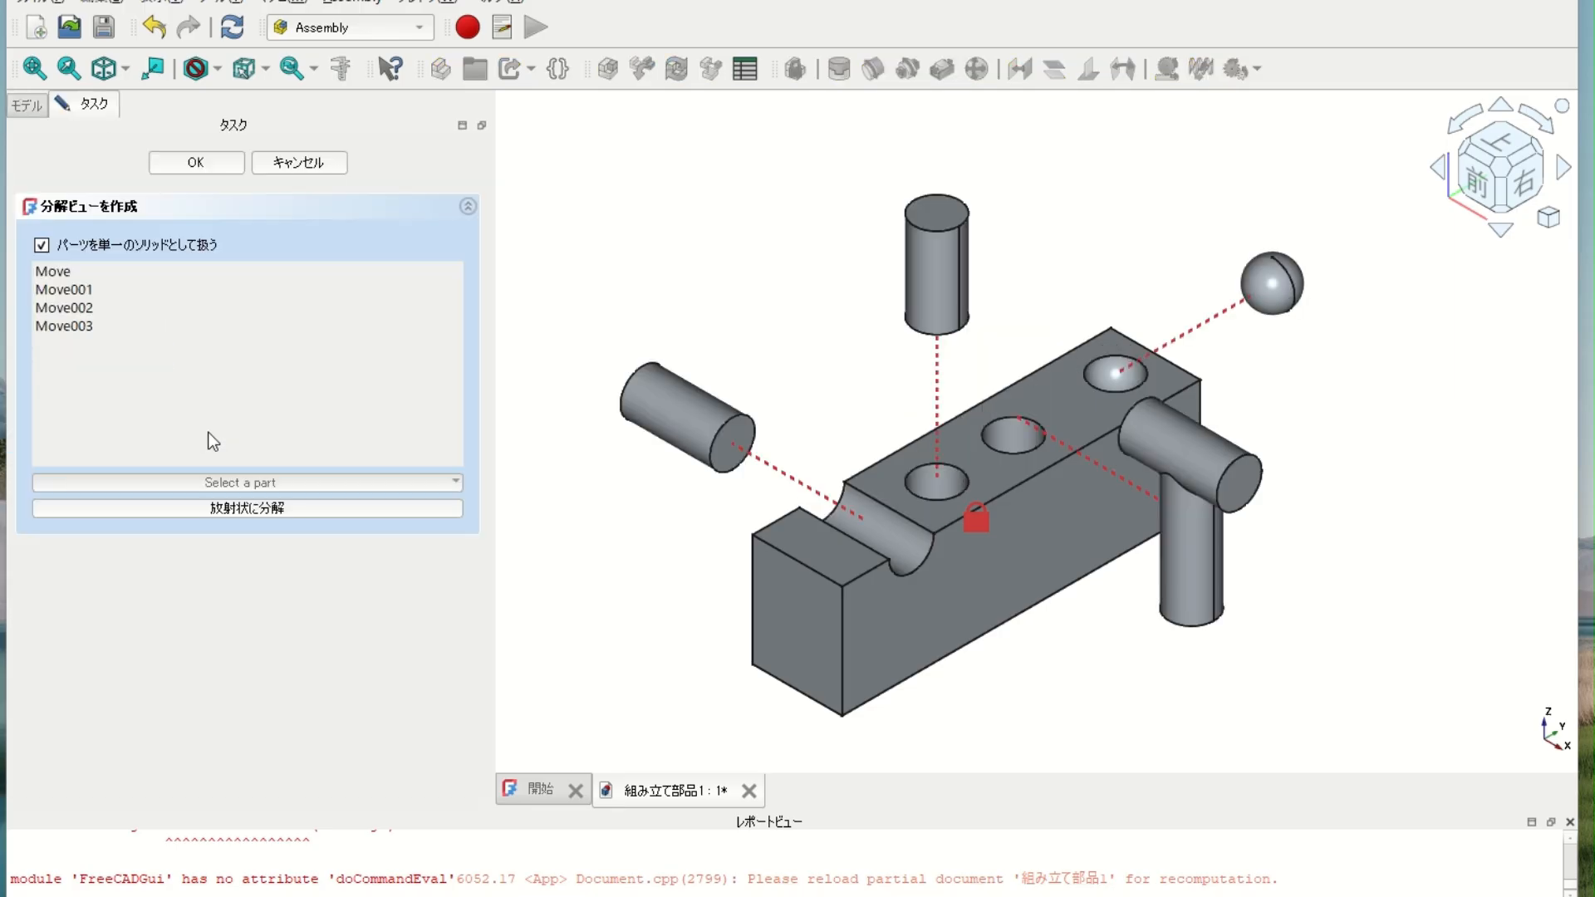